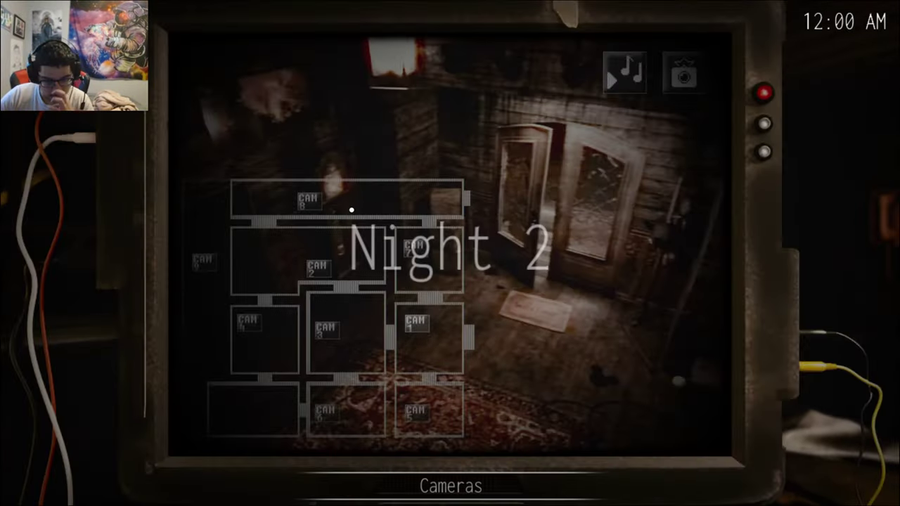
# Cycle the meeting room, stairwell, dining room and dark room feeds, then lower the monitor
pyautogui.click(315, 204)
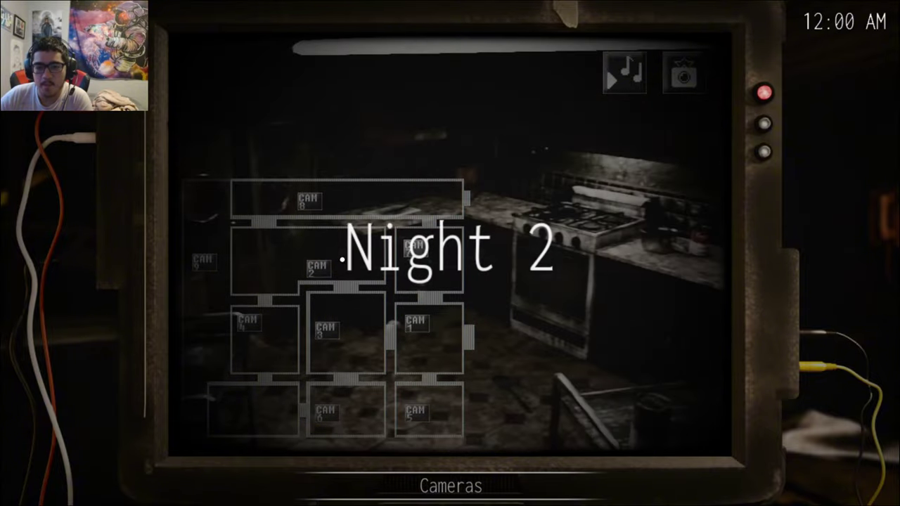
pyautogui.click(317, 269)
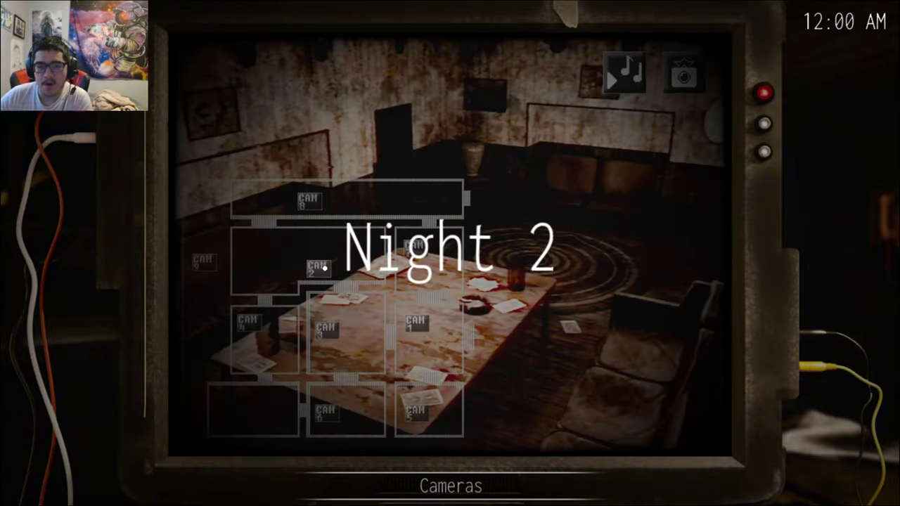
pyautogui.click(195, 262)
pyautogui.click(247, 316)
pyautogui.click(309, 332)
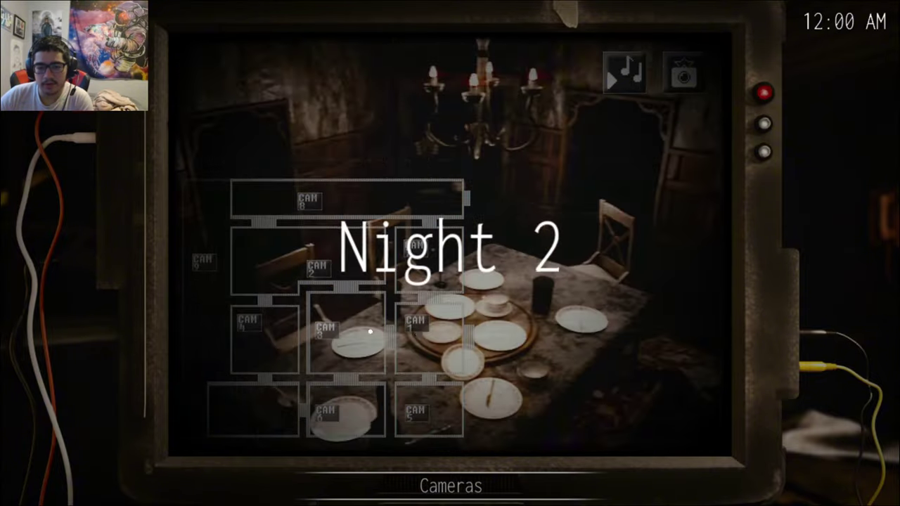
pyautogui.click(423, 370)
pyautogui.click(411, 397)
pyautogui.click(375, 417)
pyautogui.click(407, 416)
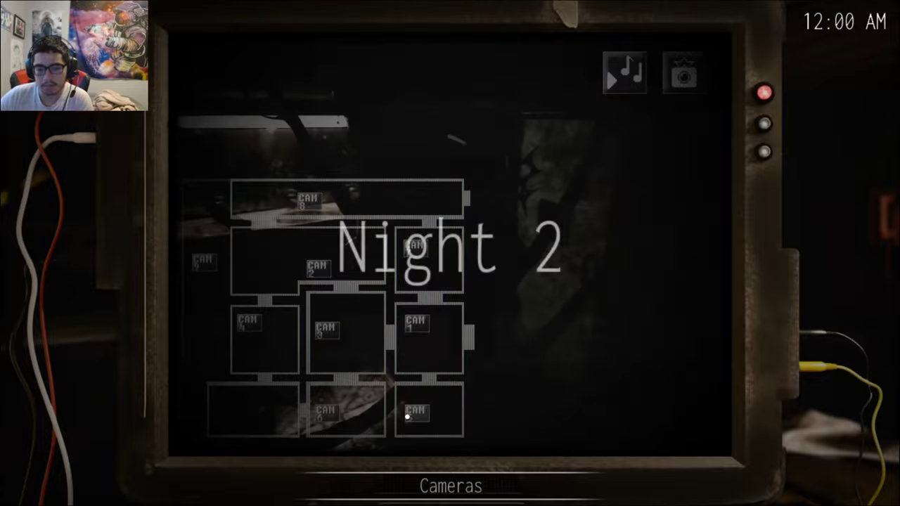
pyautogui.press('space')
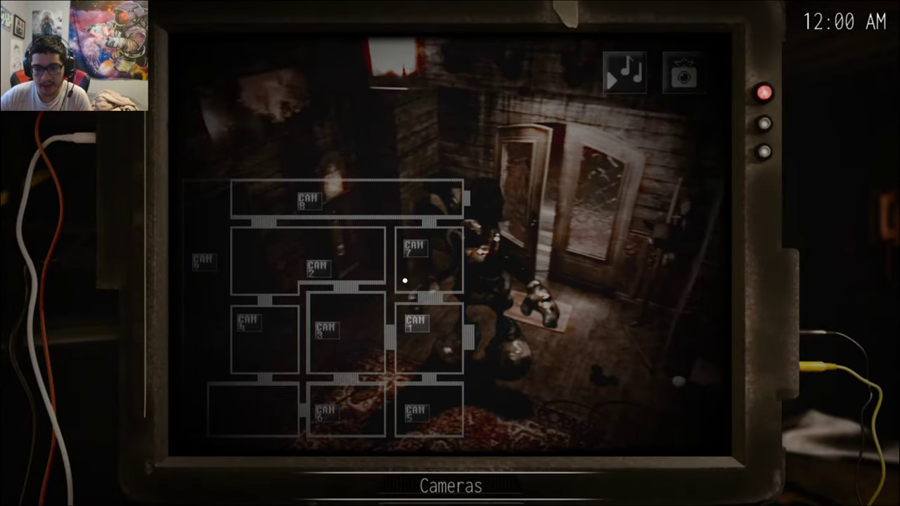
# Recheck the kitchen, lantern-lit attic, card-table room and stairwell feeds, then put the monitor away
pyautogui.click(405, 281)
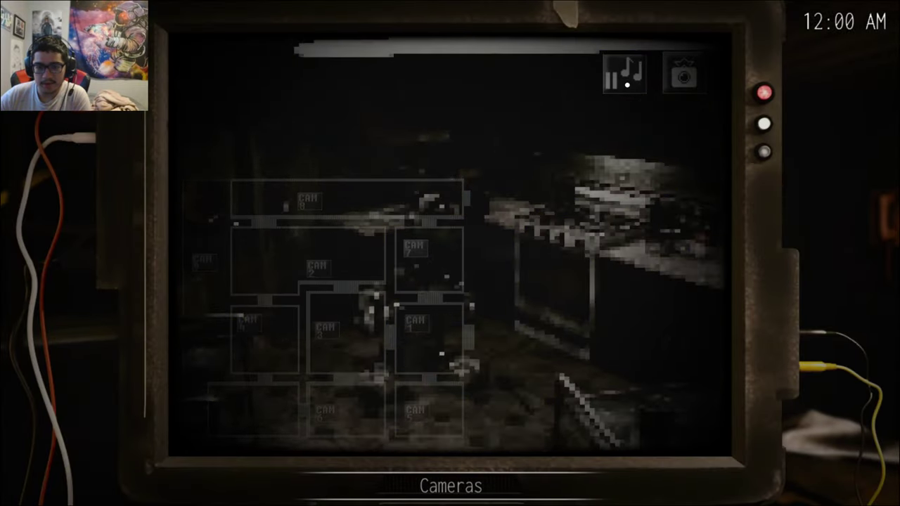
pyautogui.click(320, 210)
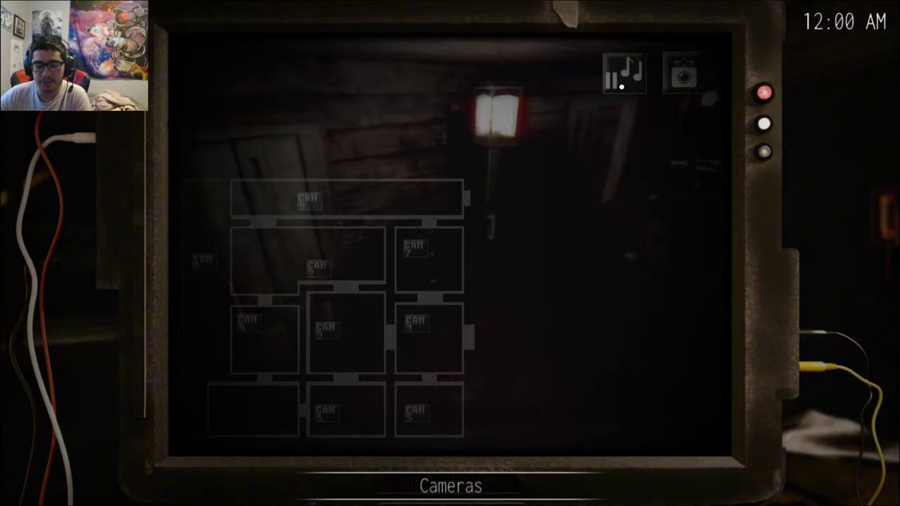
pyautogui.click(249, 261)
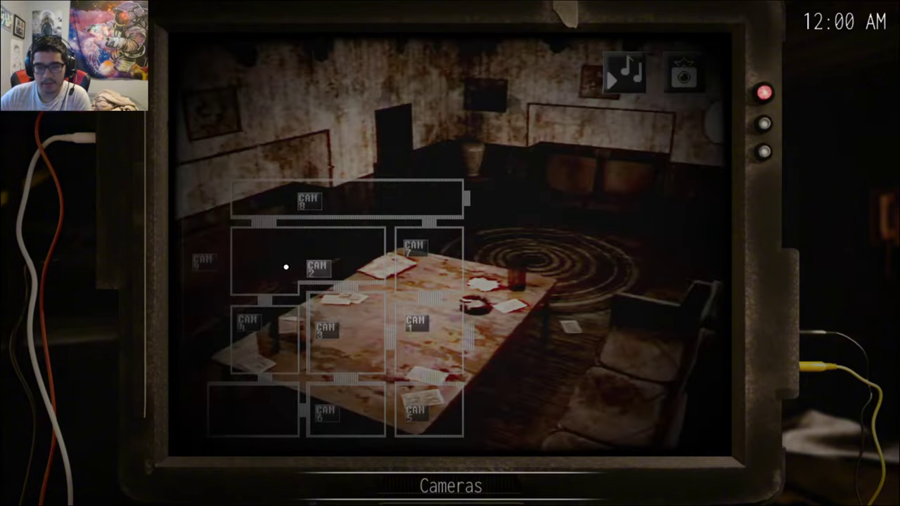
pyautogui.click(411, 288)
pyautogui.click(416, 322)
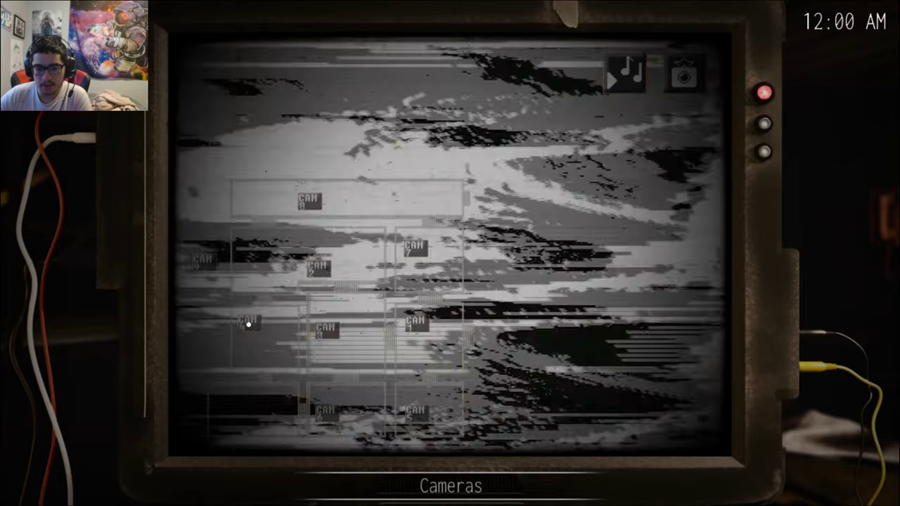
pyautogui.click(321, 263)
pyautogui.click(313, 304)
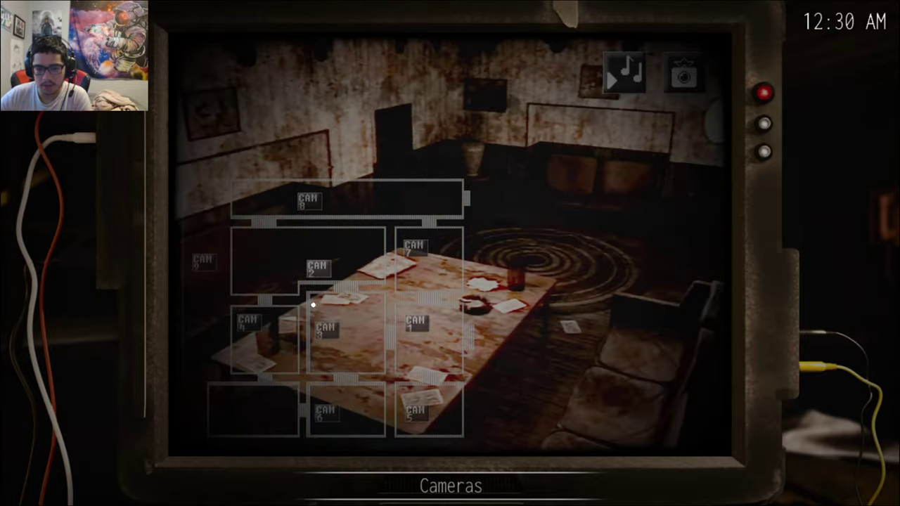
pyautogui.click(335, 417)
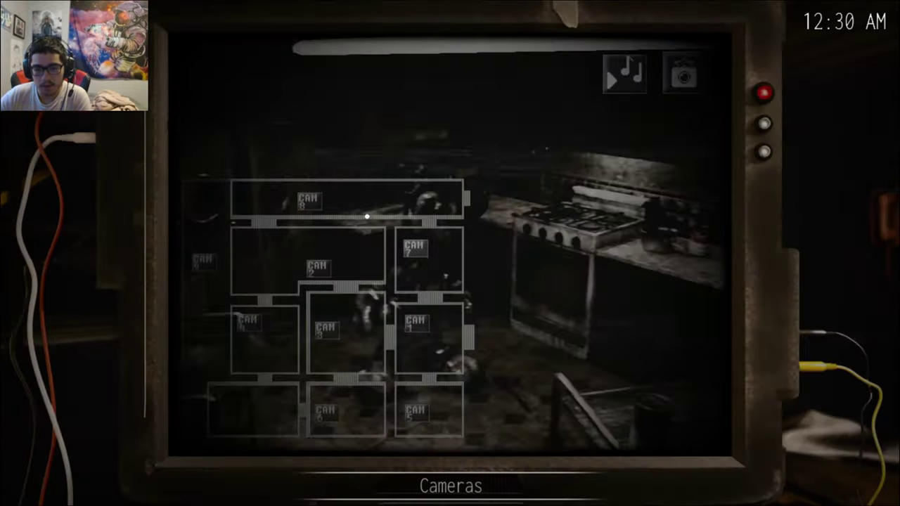
# Check the lamp-lit attic feed between office glances, then the bright table room and attic again
pyautogui.click(312, 204)
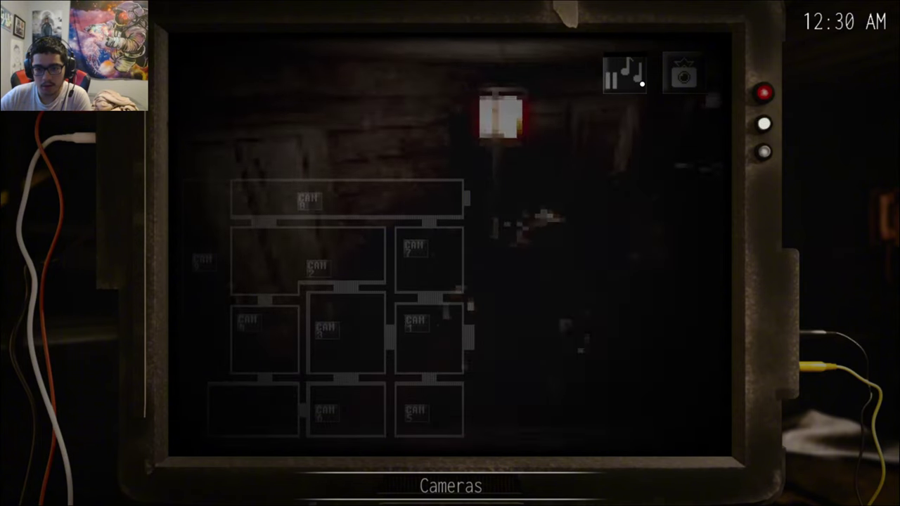
pyautogui.press('space')
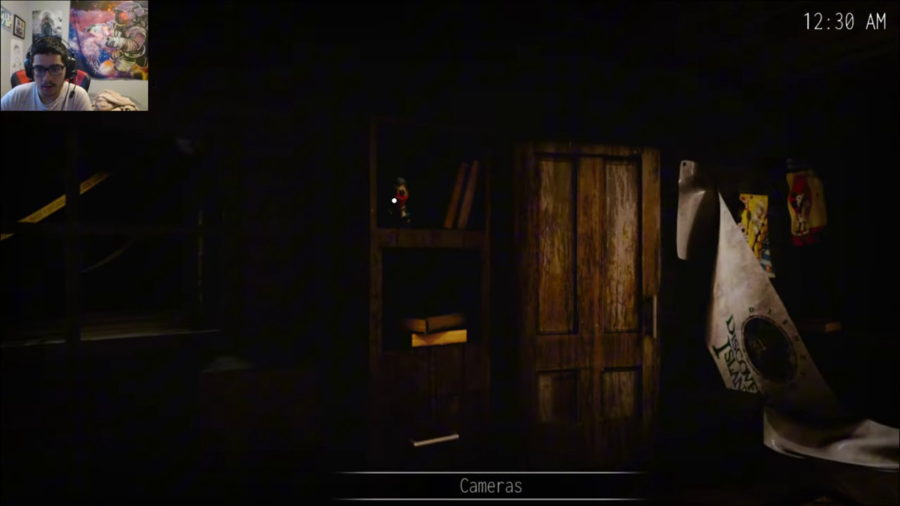
pyautogui.press('space')
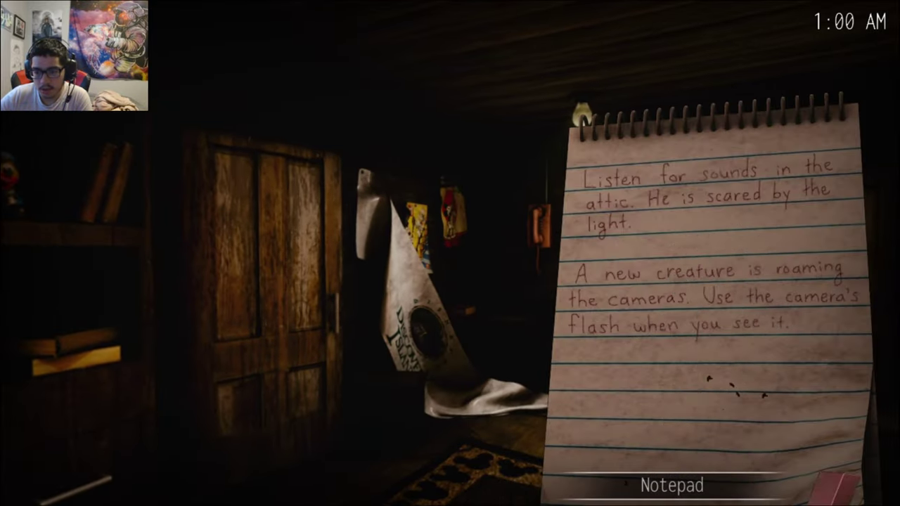
pyautogui.press('space')
pyautogui.press('space')
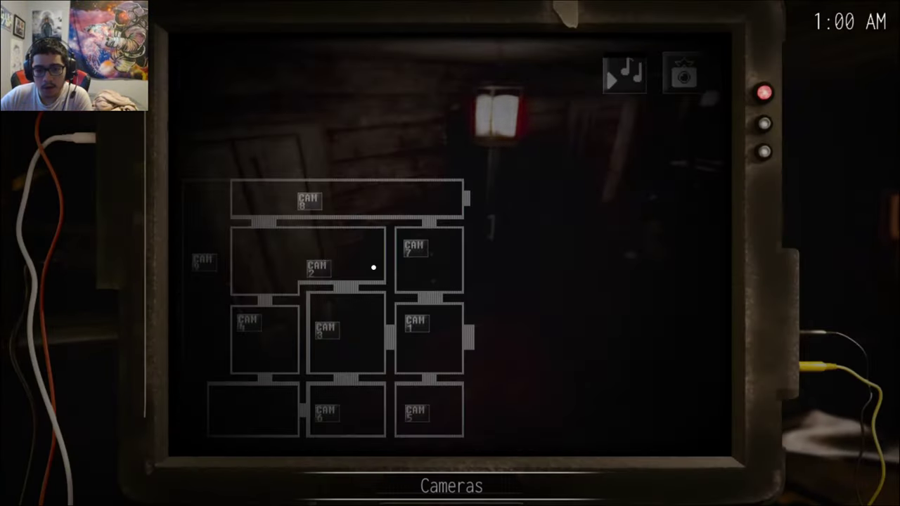
pyautogui.click(401, 262)
pyautogui.click(329, 214)
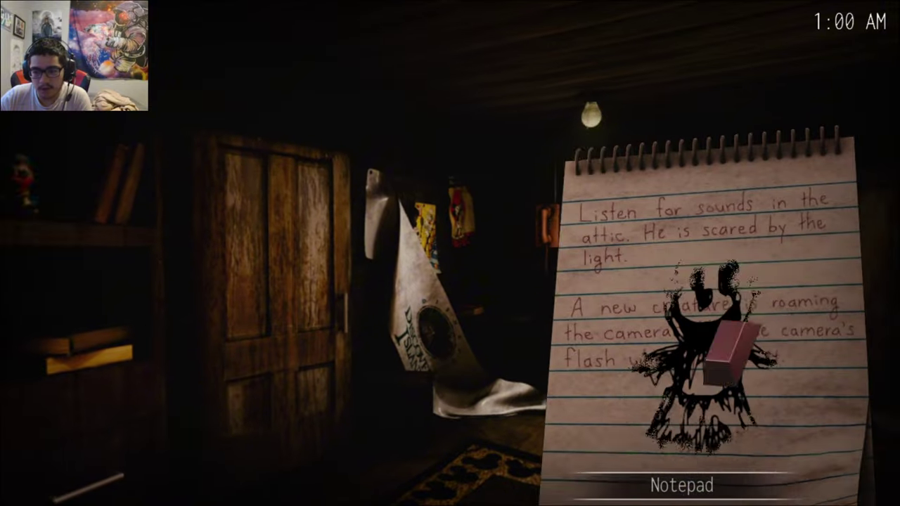
# Erase the notepad scribbles, switch to the lantern-lit attic feed and start its music
pyautogui.moveTo(728, 351); pyautogui.dragTo(640, 412)
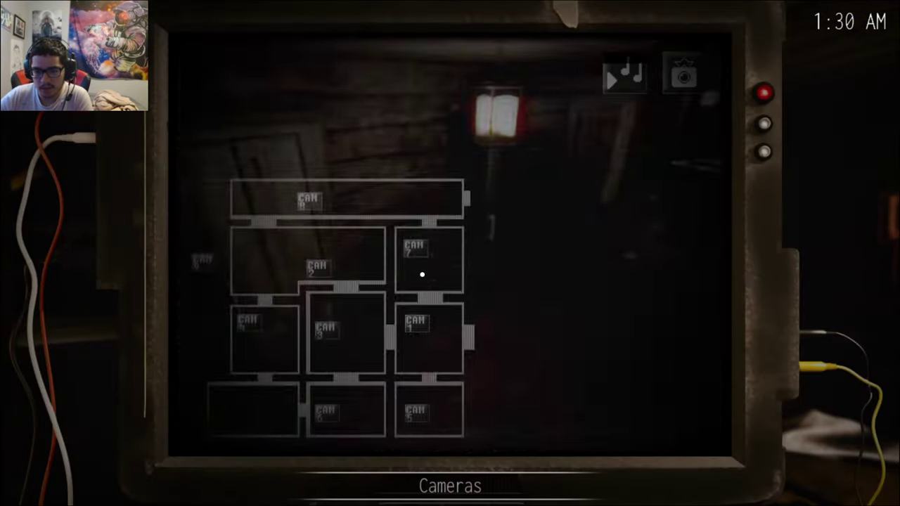
pyautogui.click(318, 277)
pyautogui.click(637, 79)
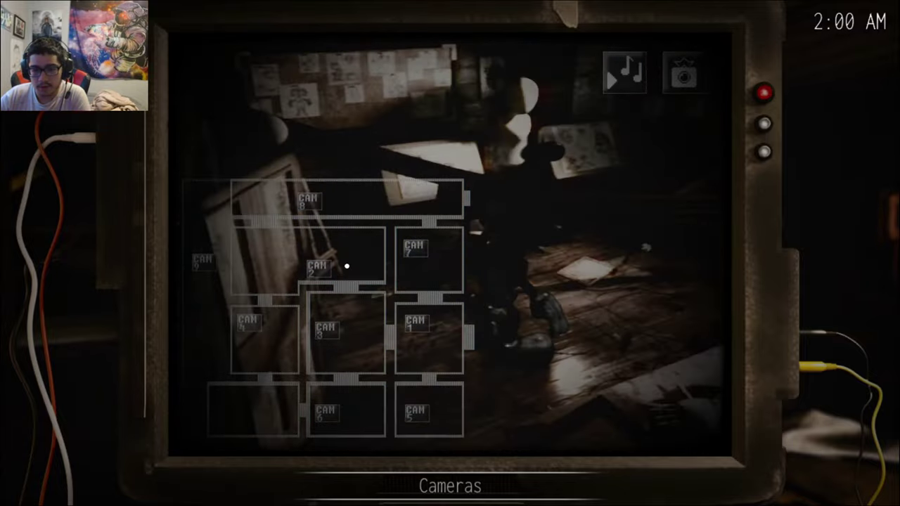
# Check the couch and lantern rooms, then cycle the drawings, dining room and lounge feeds
pyautogui.click(346, 266)
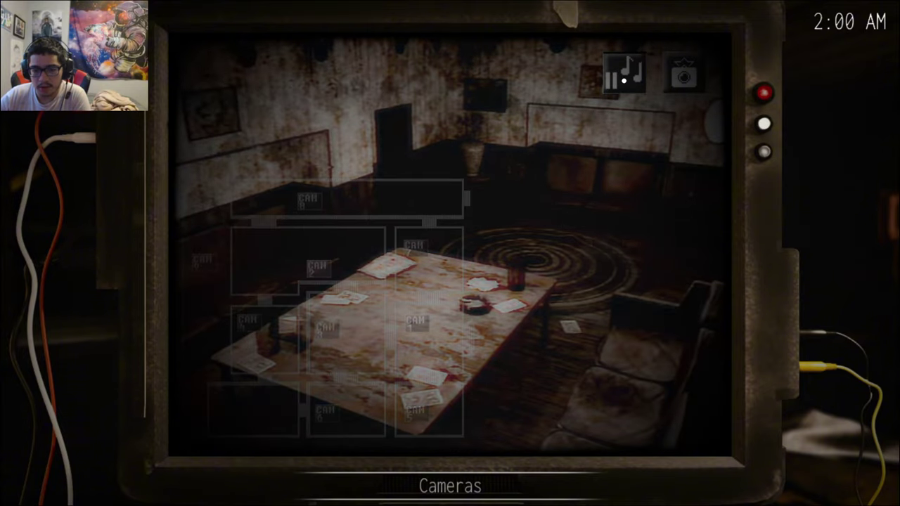
pyautogui.click(340, 193)
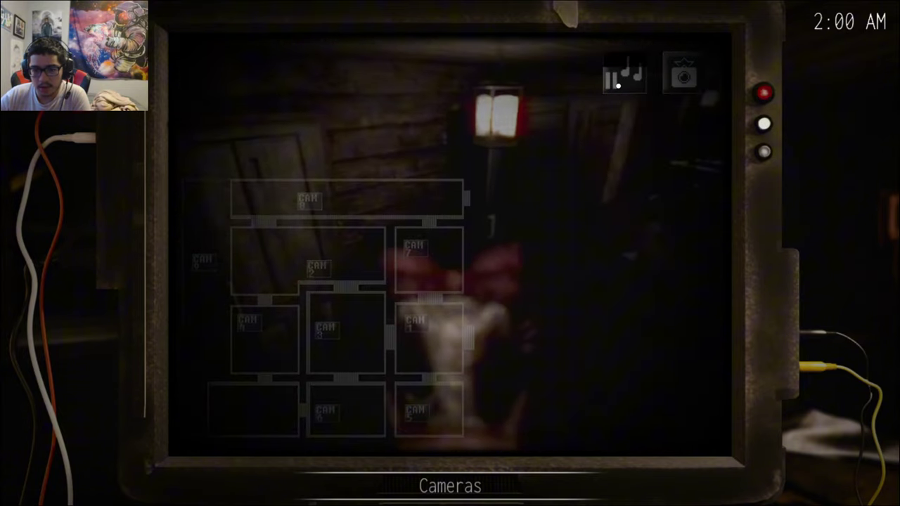
pyautogui.press('space')
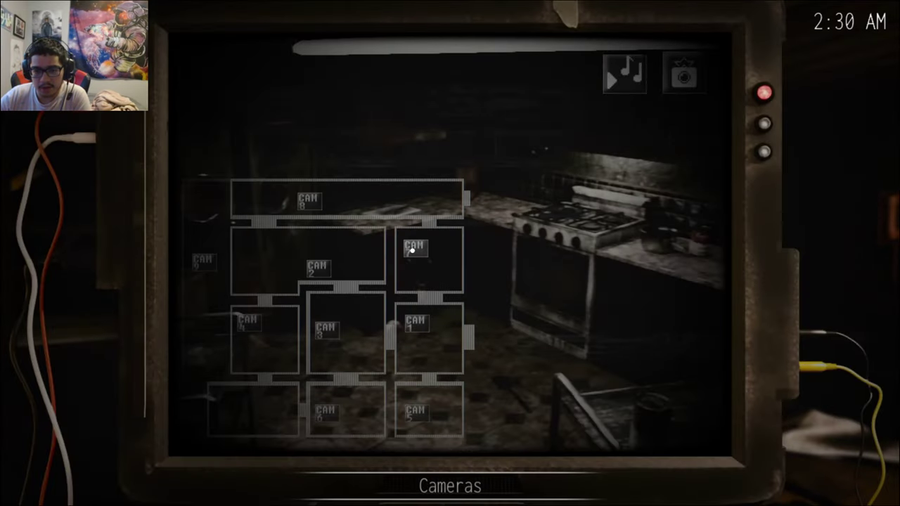
pyautogui.click(316, 266)
pyautogui.click(249, 320)
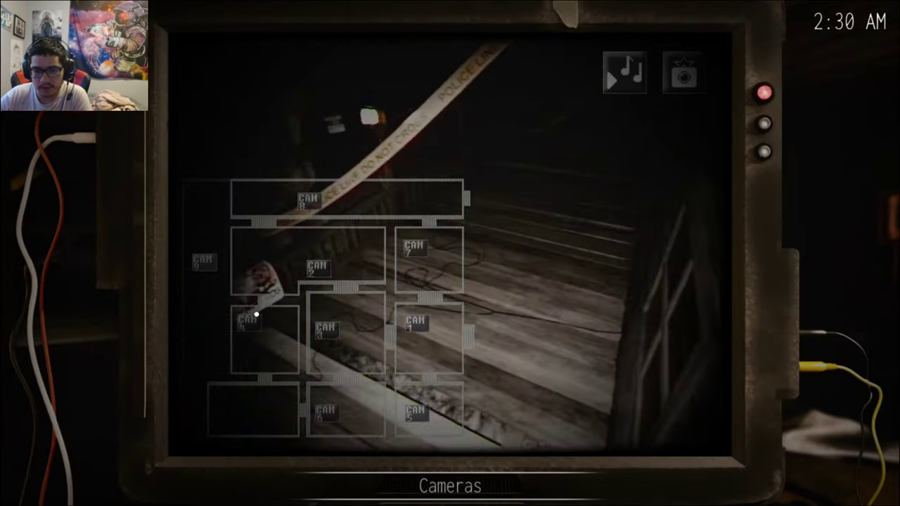
pyautogui.click(328, 336)
pyautogui.click(420, 336)
pyautogui.click(400, 236)
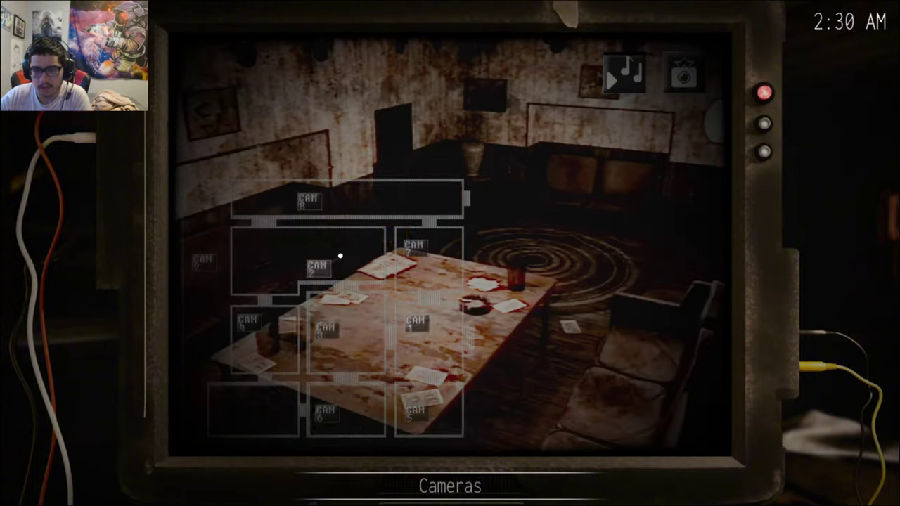
# Start the music in the dark lantern room, scan more feeds and lower the monitor
pyautogui.click(313, 202)
pyautogui.click(623, 83)
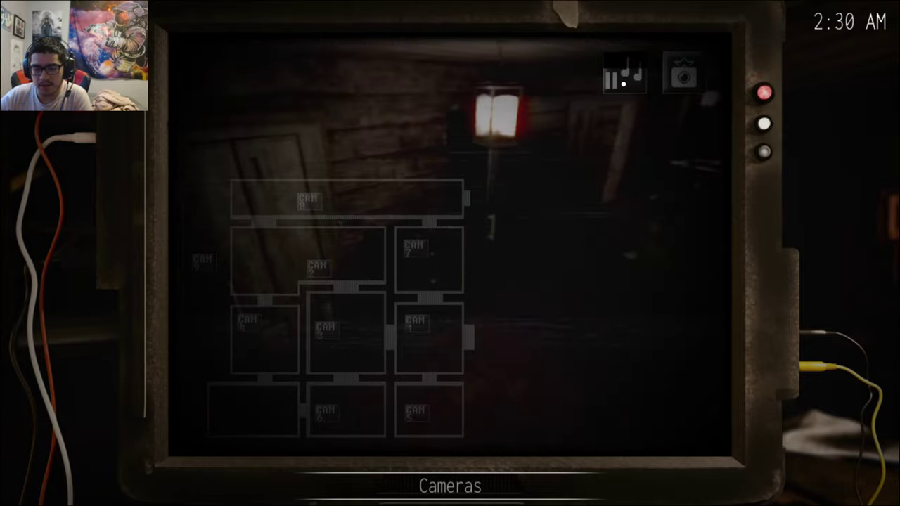
pyautogui.click(426, 288)
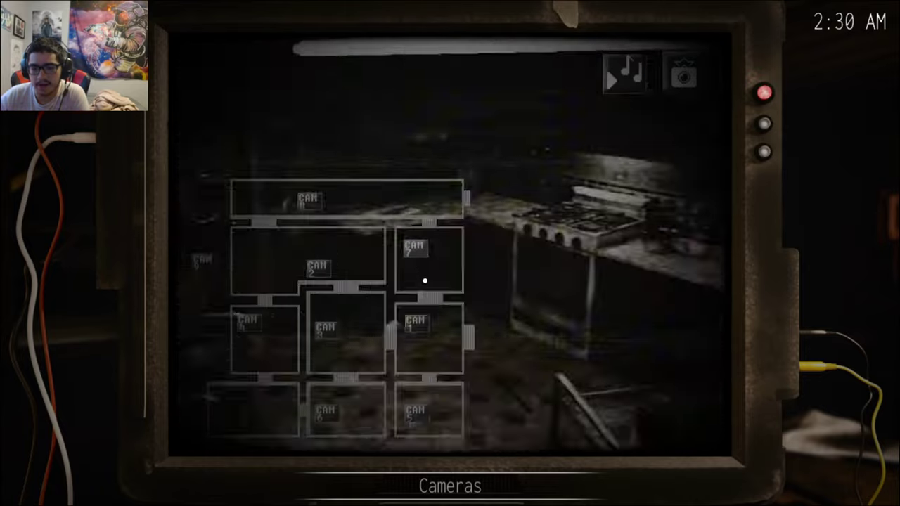
pyautogui.click(414, 365)
pyautogui.click(412, 412)
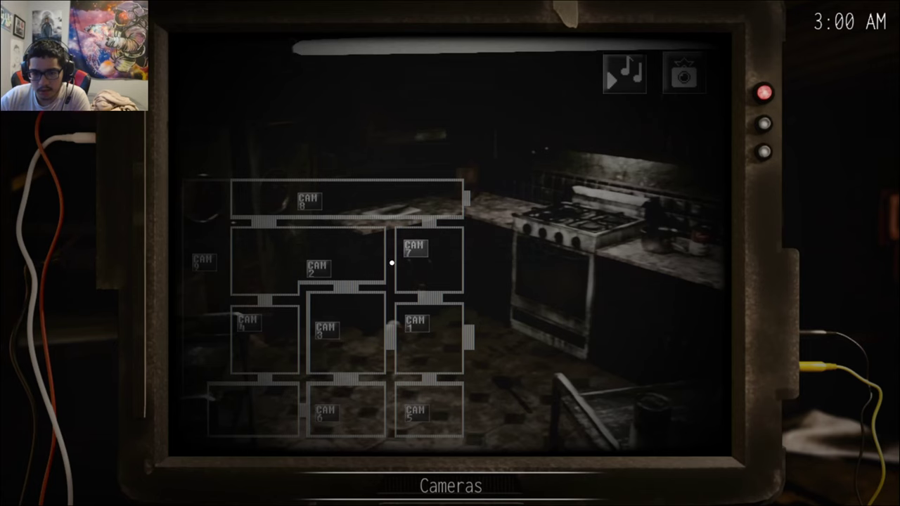
# Recheck the card-table and lamp rooms, then cycle the feeds to the police-tape room
pyautogui.click(329, 322)
pyautogui.click(316, 204)
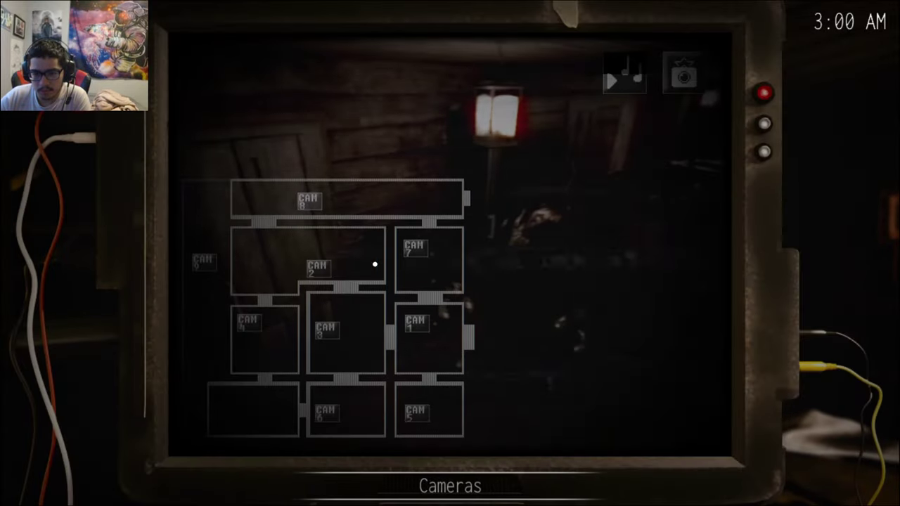
pyautogui.click(375, 264)
pyautogui.click(420, 263)
pyautogui.click(335, 332)
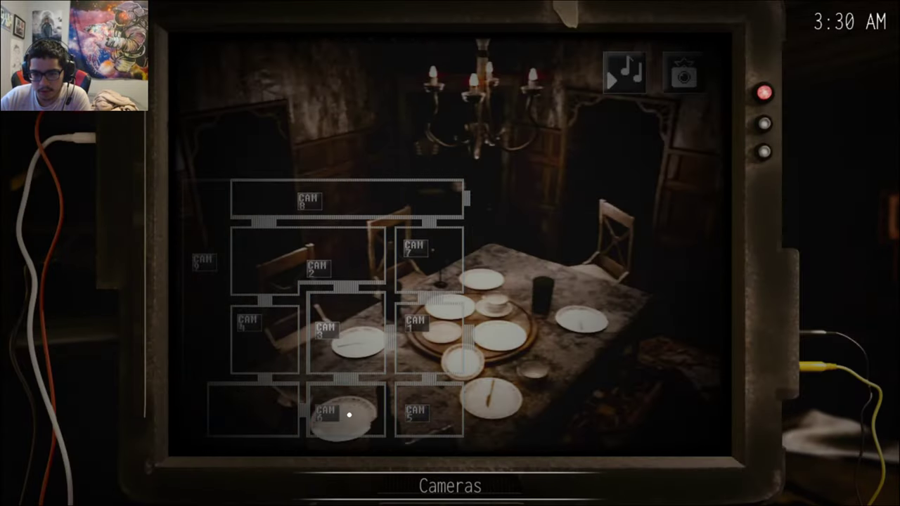
pyautogui.click(345, 415)
pyautogui.click(412, 417)
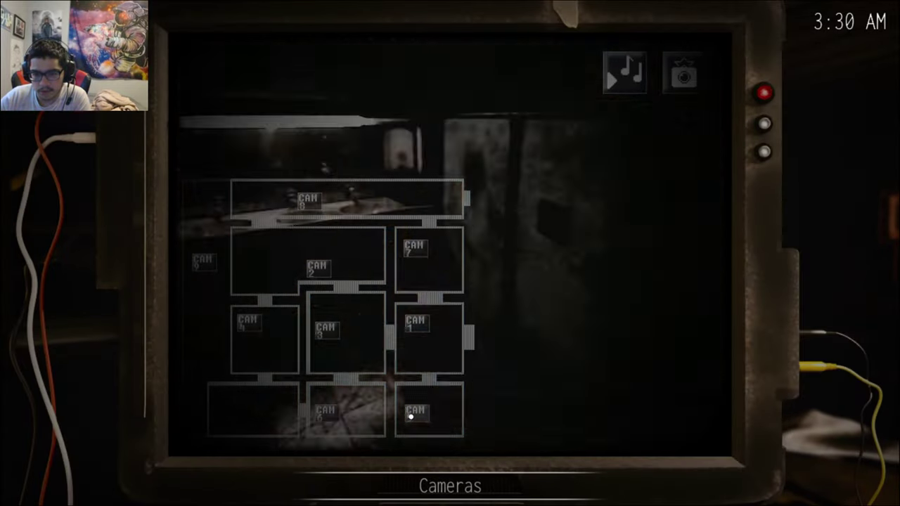
pyautogui.click(252, 323)
pyautogui.click(213, 262)
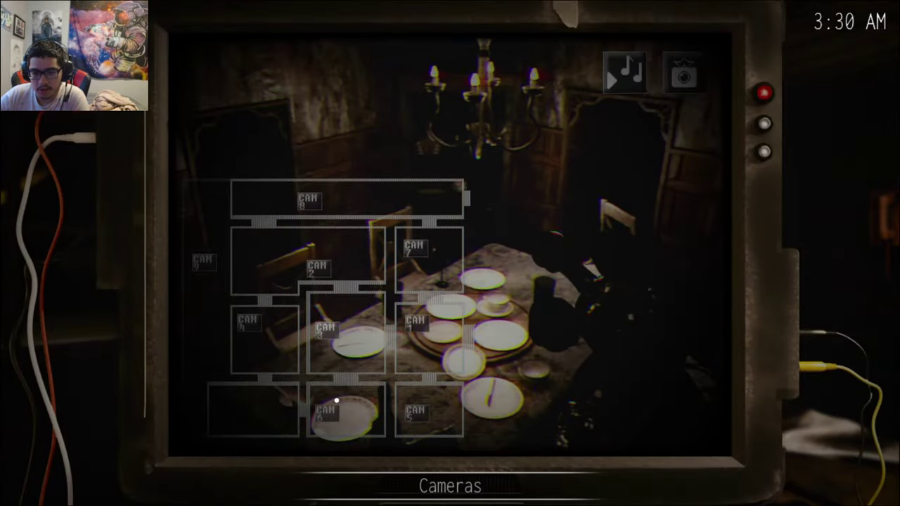
# Check the card-table, lantern room and kitchen cameras, then the lantern room again
pyautogui.click(345, 264)
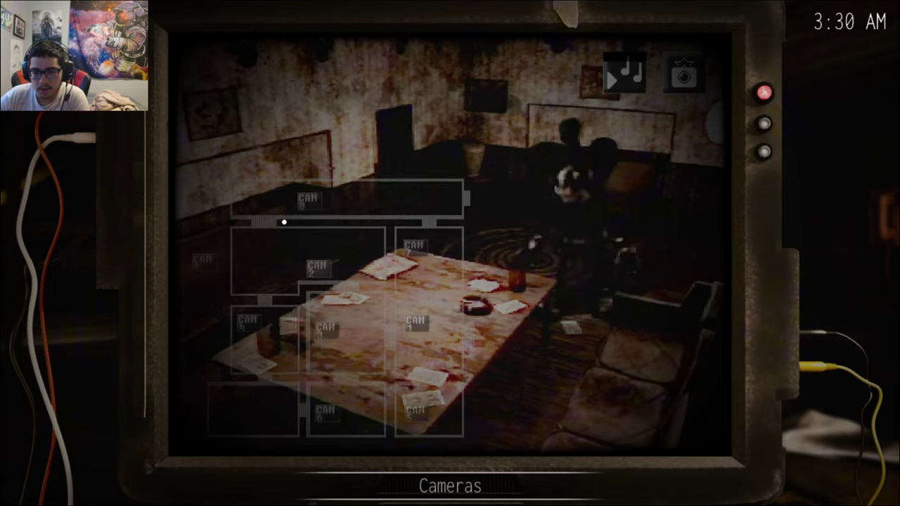
pyautogui.click(303, 203)
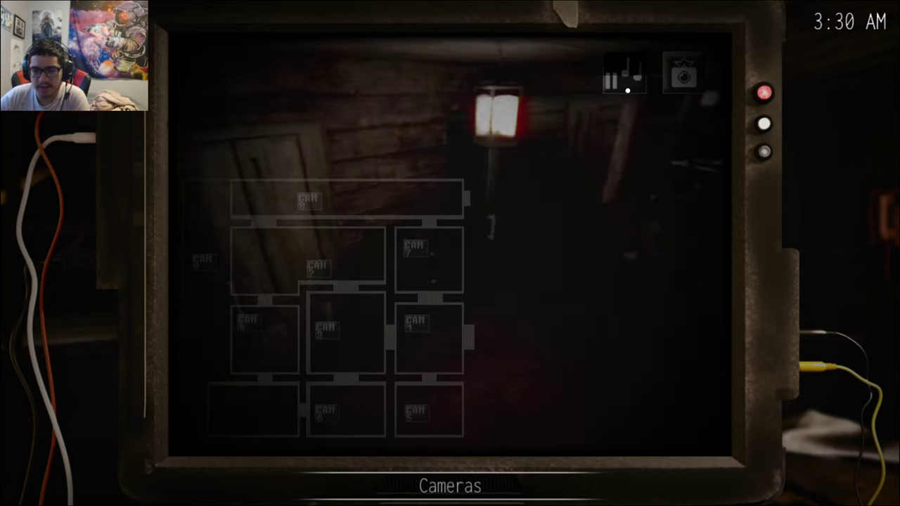
pyautogui.click(435, 251)
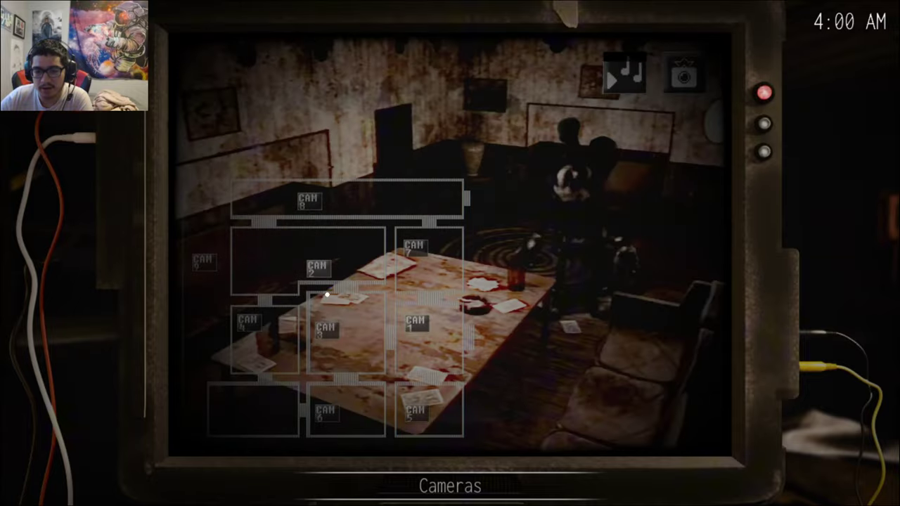
pyautogui.click(324, 223)
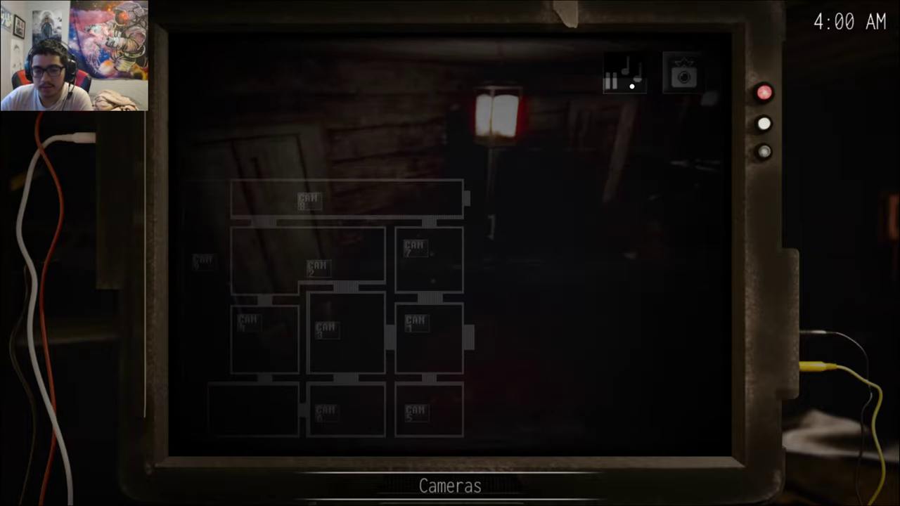
# Cycle the stairs and animatronic feeds, flash the creature, then recheck the lantern room
pyautogui.click(202, 267)
pyautogui.click(246, 322)
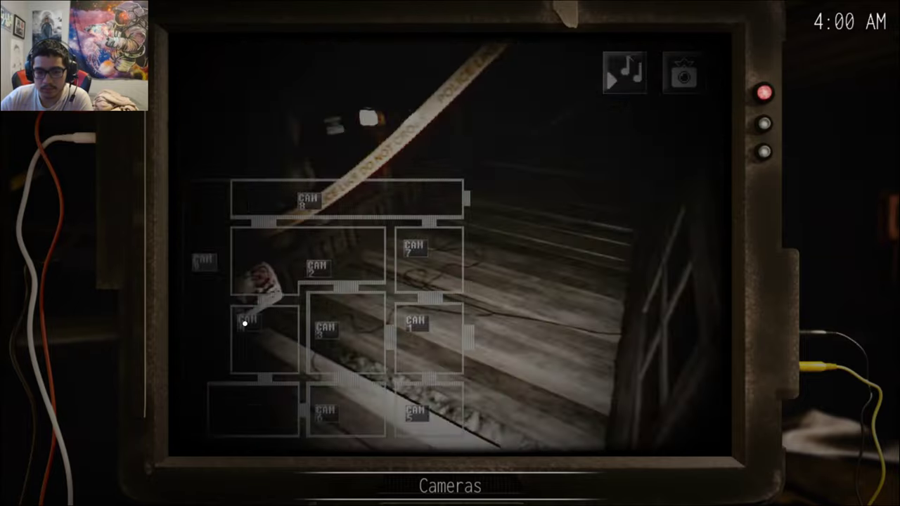
pyautogui.click(322, 323)
pyautogui.click(694, 73)
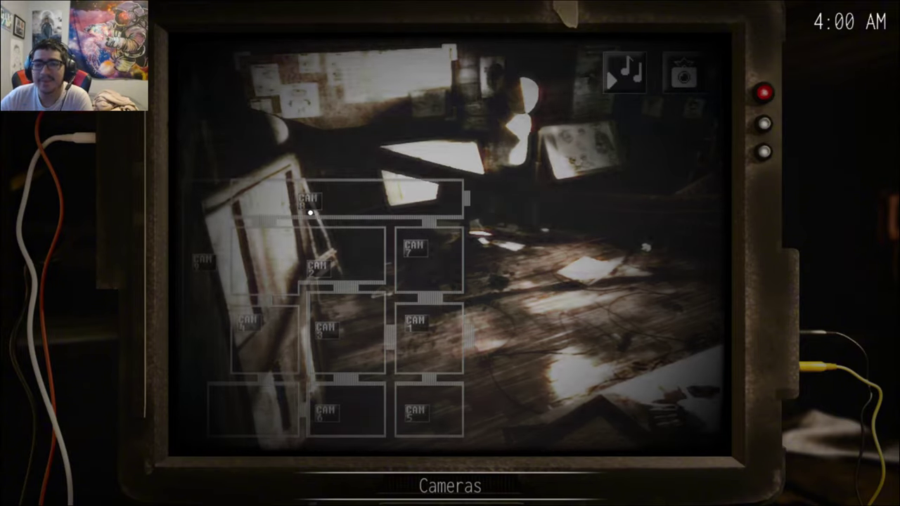
pyautogui.click(317, 248)
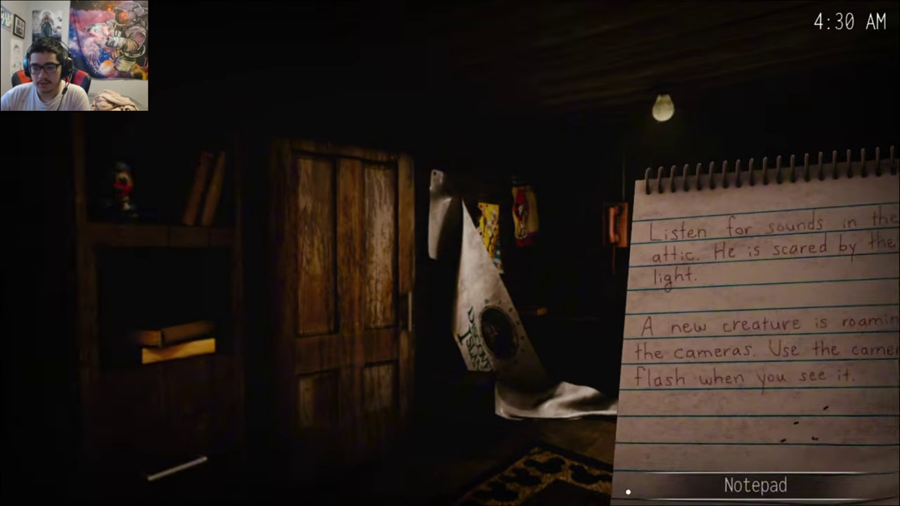
# Raise the monitor, check the lantern room, flash the card-table room, and return to the lantern camera
pyautogui.click(433, 410)
pyautogui.click(310, 201)
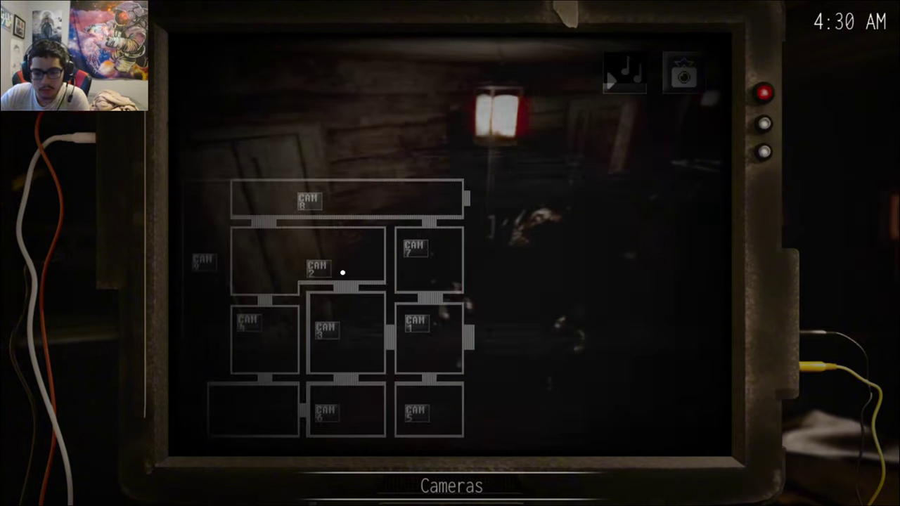
pyautogui.click(341, 271)
pyautogui.click(675, 82)
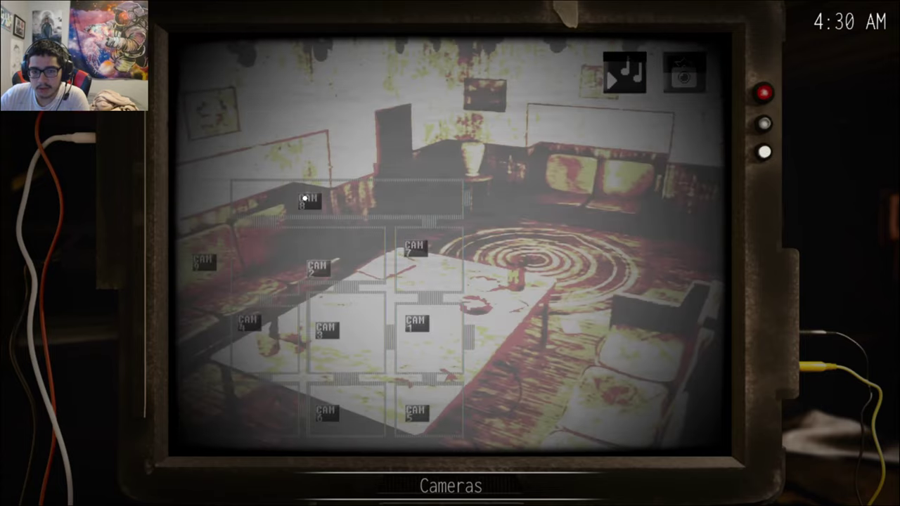
pyautogui.click(315, 200)
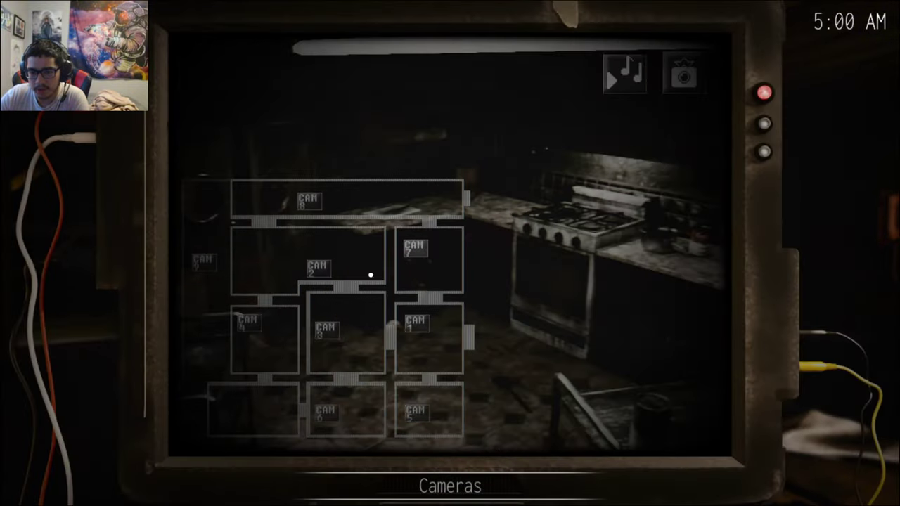
# Check the open-doors room, kitchen and table room cameras, then lower the monitor
pyautogui.click(403, 324)
pyautogui.click(429, 262)
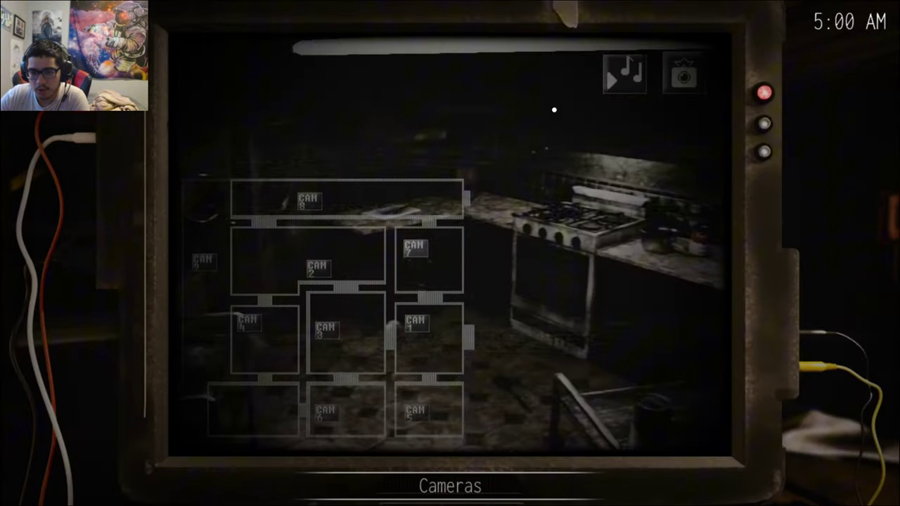
pyautogui.click(344, 255)
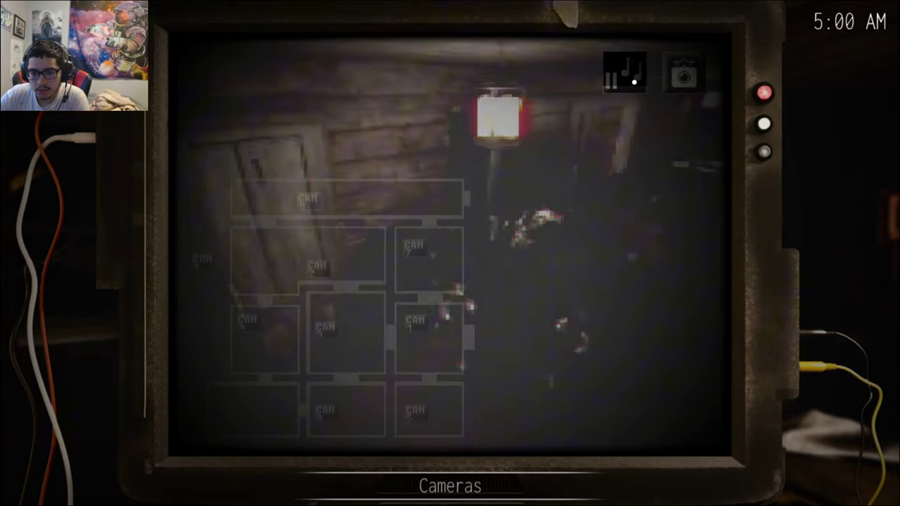
pyautogui.press('space')
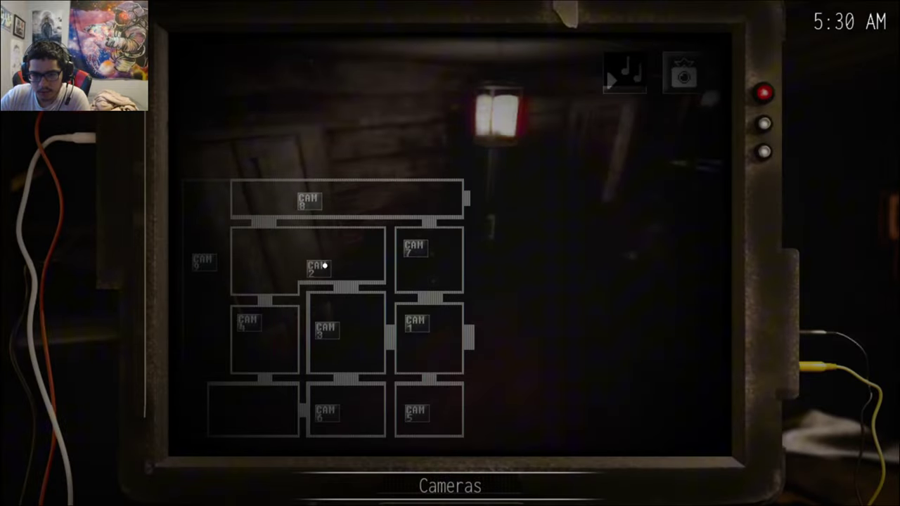
# Start the music box playing and keep it running
pyautogui.click(208, 260)
pyautogui.click(289, 201)
pyautogui.click(629, 85)
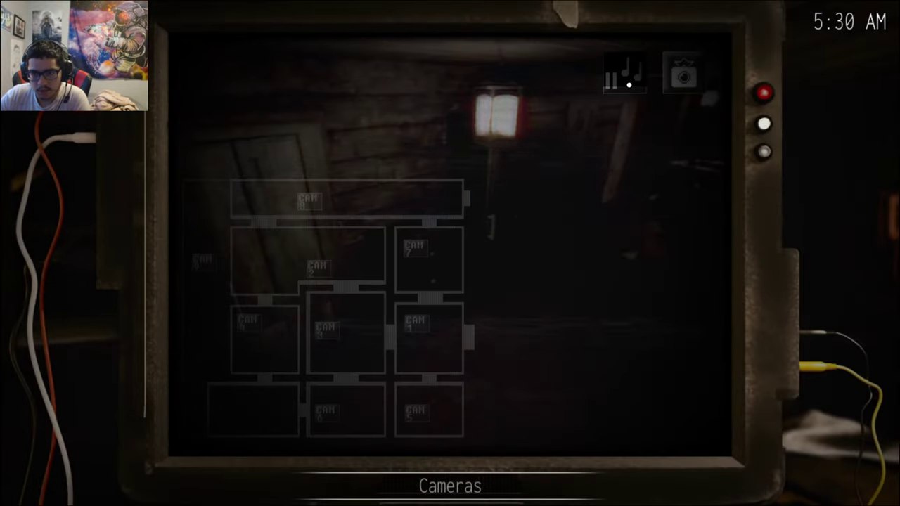
# Cycle the kitchen, taped-off, table and dining room feeds, ending on the lantern room
pyautogui.click(308, 200)
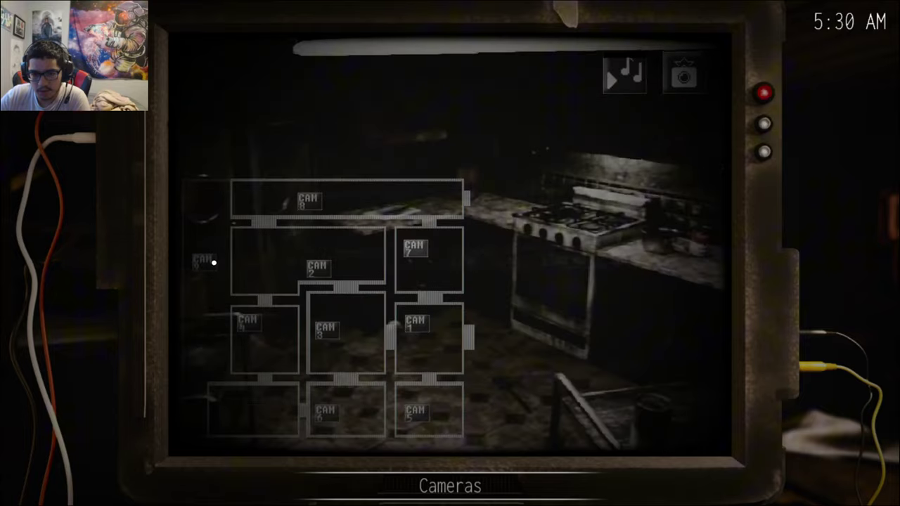
pyautogui.click(301, 276)
pyautogui.click(246, 322)
pyautogui.click(322, 338)
pyautogui.click(422, 340)
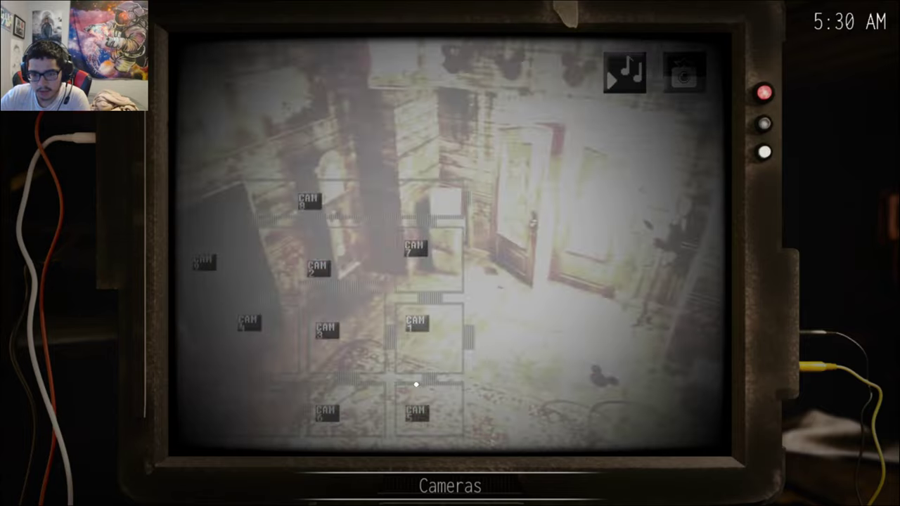
pyautogui.click(314, 204)
pyautogui.scroll(-1, 315, 204)
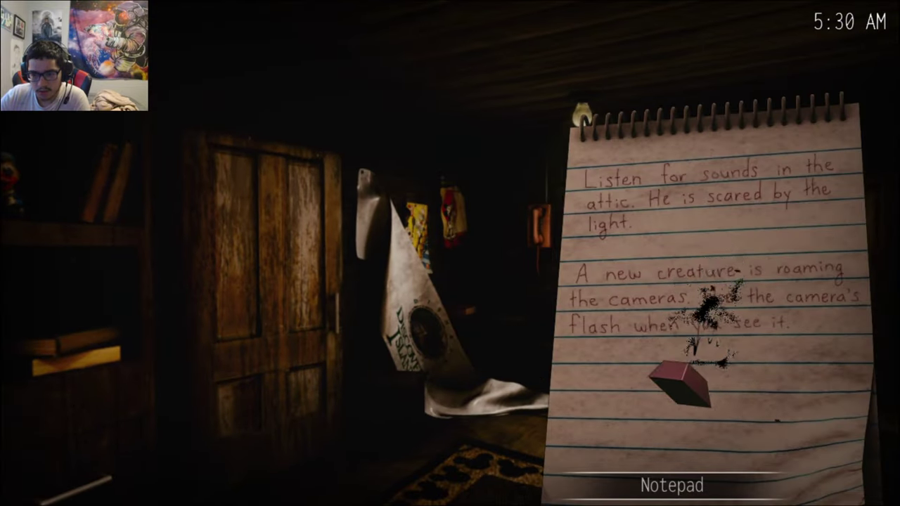
pyautogui.scroll(-1, 450, 253)
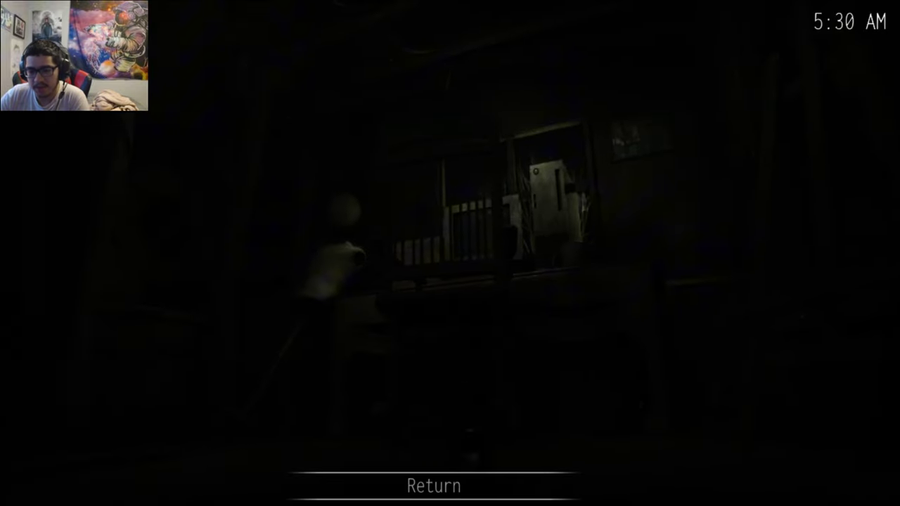
# Bring up the cameras from the desk, check the kitchen and lantern rooms, then put the monitor away
pyautogui.click(478, 338)
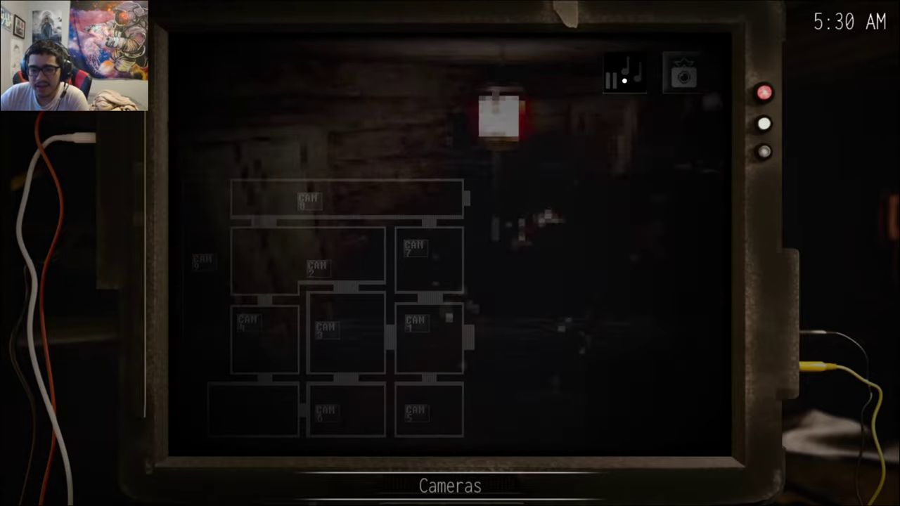
pyautogui.click(422, 247)
pyautogui.click(309, 200)
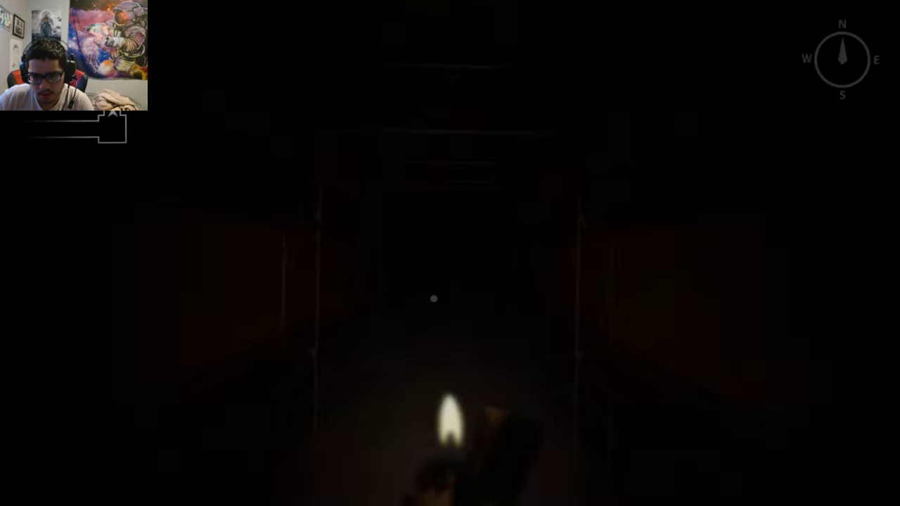
# Walk forward through the tunnel, then continue the saved game from the title menu
pyautogui.press('w')
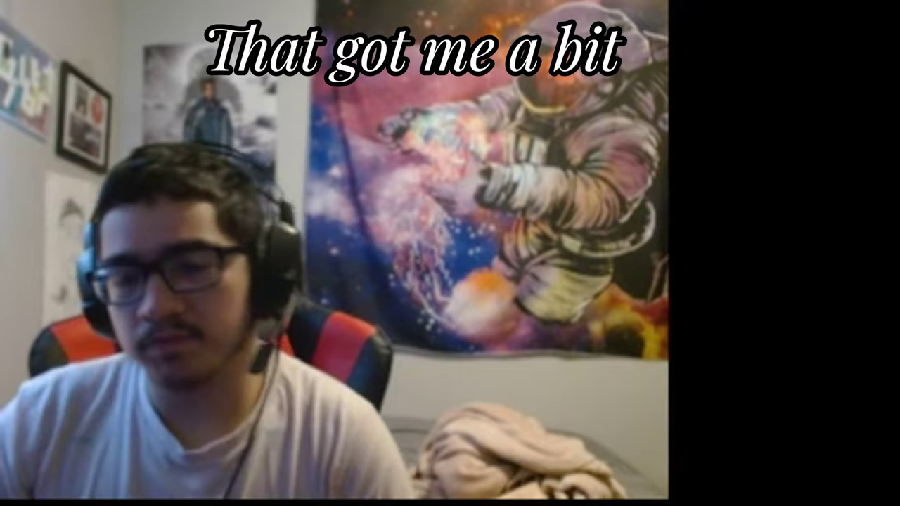
pyautogui.click(141, 320)
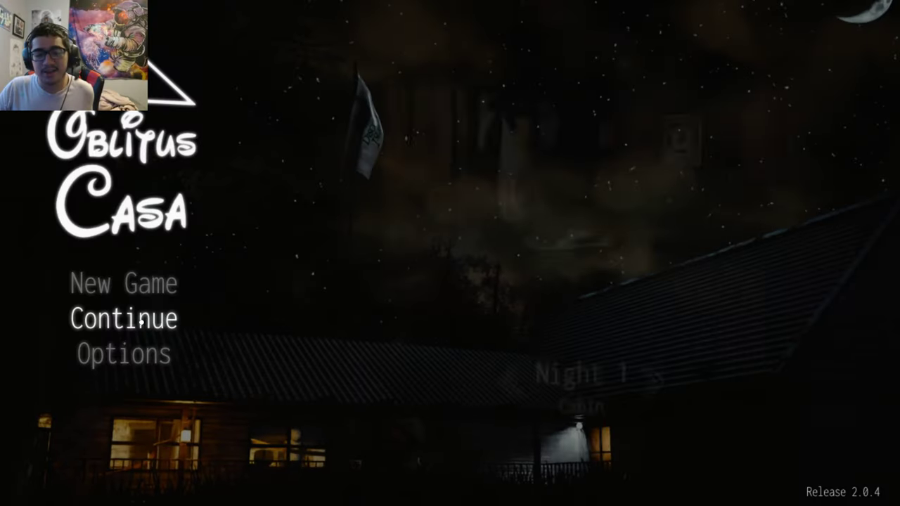
# Select Night 2, Tunnels, in the night selector
pyautogui.click(651, 379)
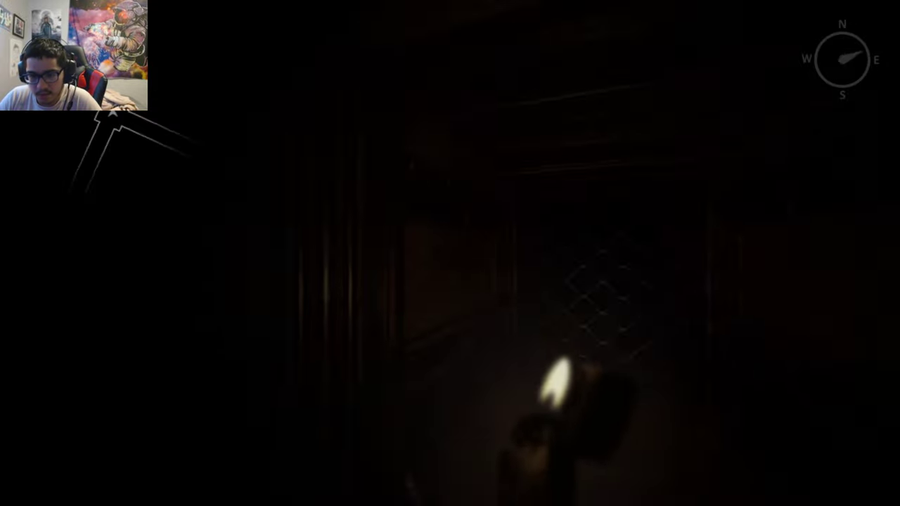
# Walk past the grated east wall and into the dark corridor ahead
pyautogui.press('w')
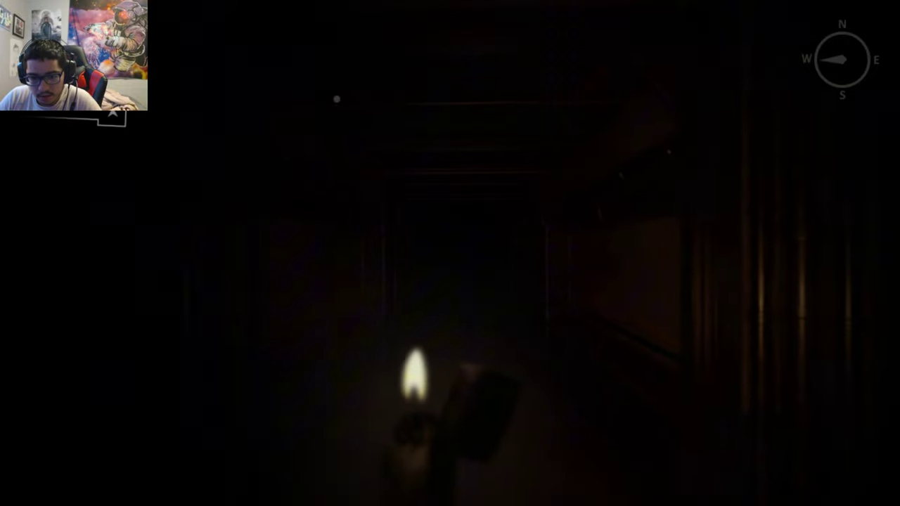
pyautogui.press('w')
pyautogui.press('w')
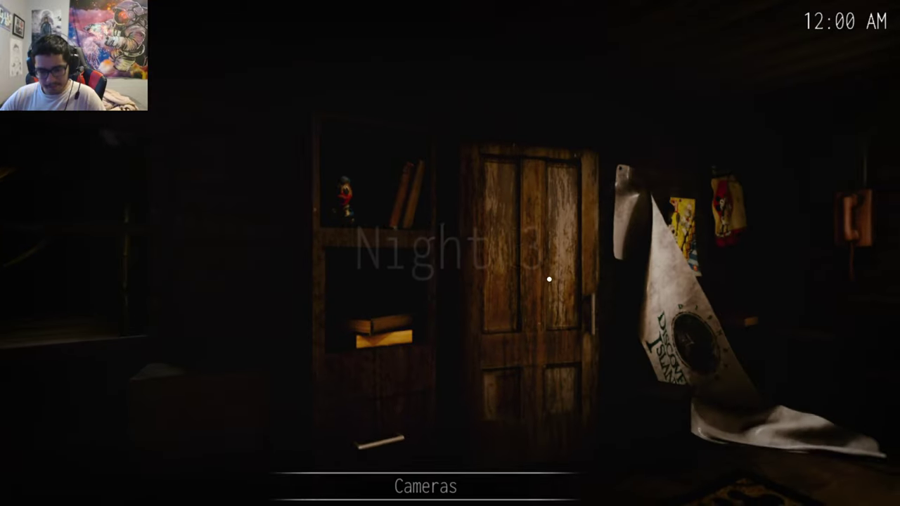
# Raise the camera monitor, check CAM 8 and CAM 2, then lower it
pyautogui.press('space')
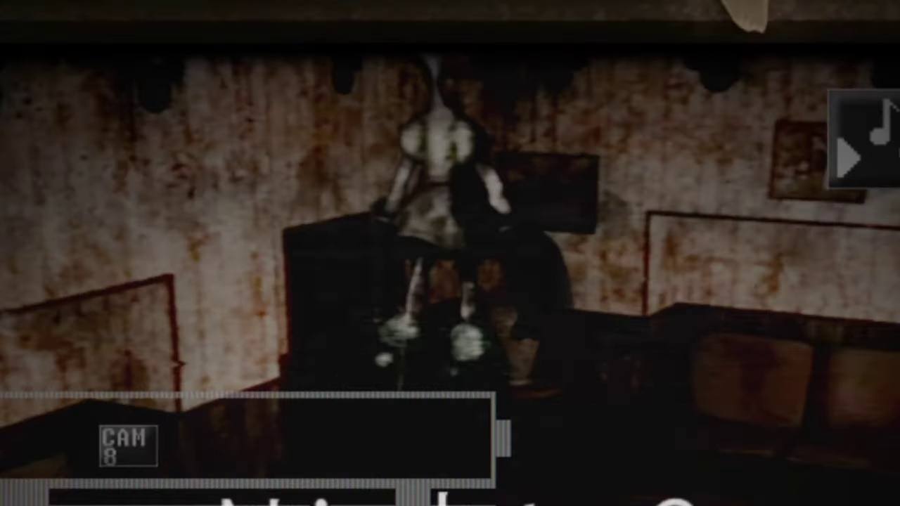
pyautogui.click(205, 262)
pyautogui.click(318, 270)
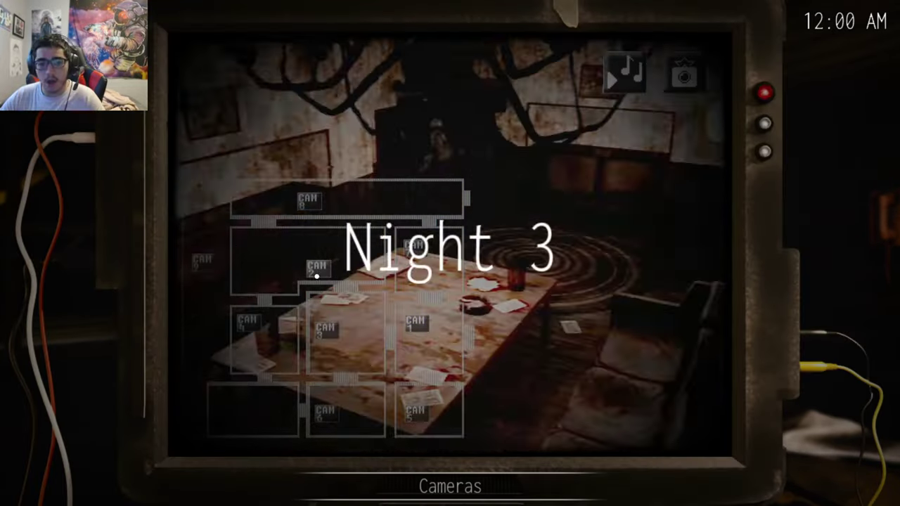
pyautogui.press('space')
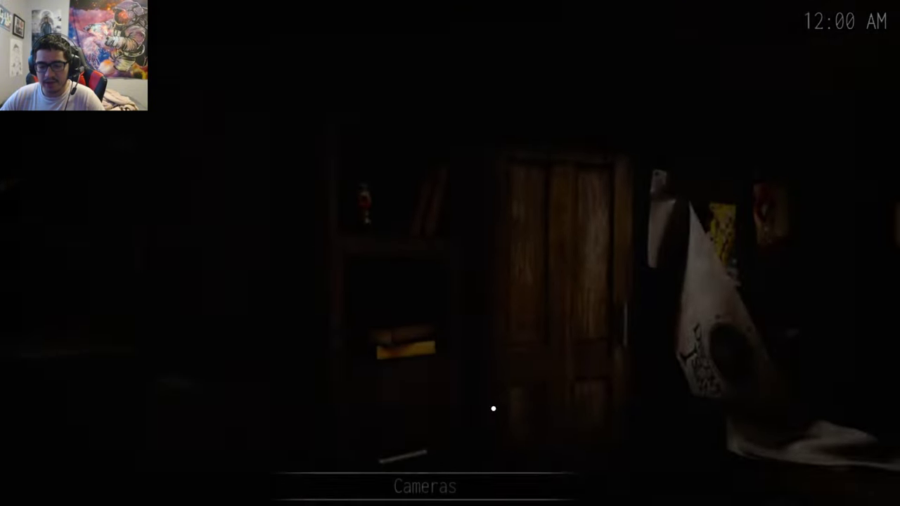
# Check CAM 3 and CAM 2 again, start the music box, and put the monitor away
pyautogui.click(324, 205)
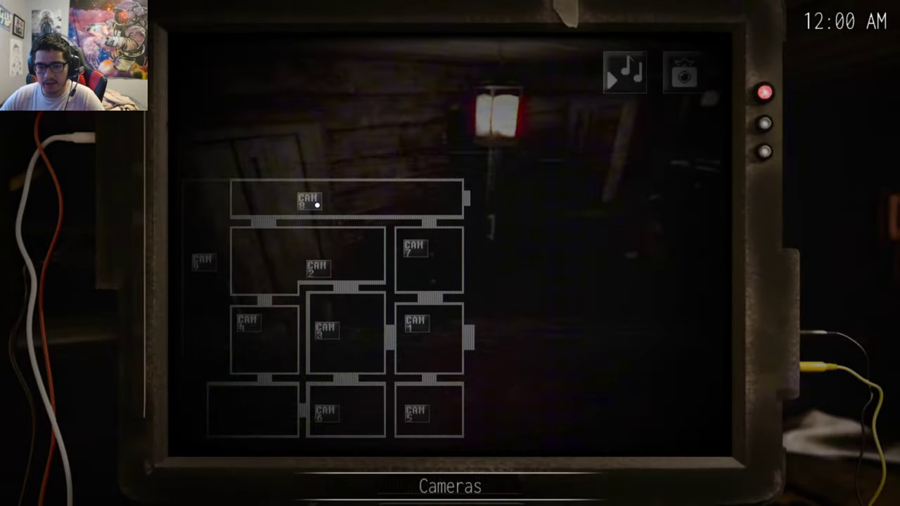
pyautogui.click(205, 261)
pyautogui.click(338, 331)
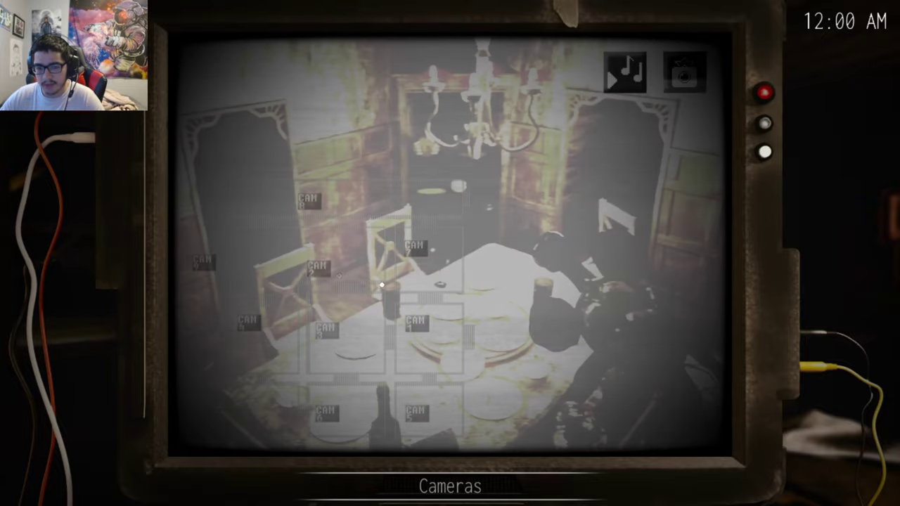
pyautogui.click(369, 239)
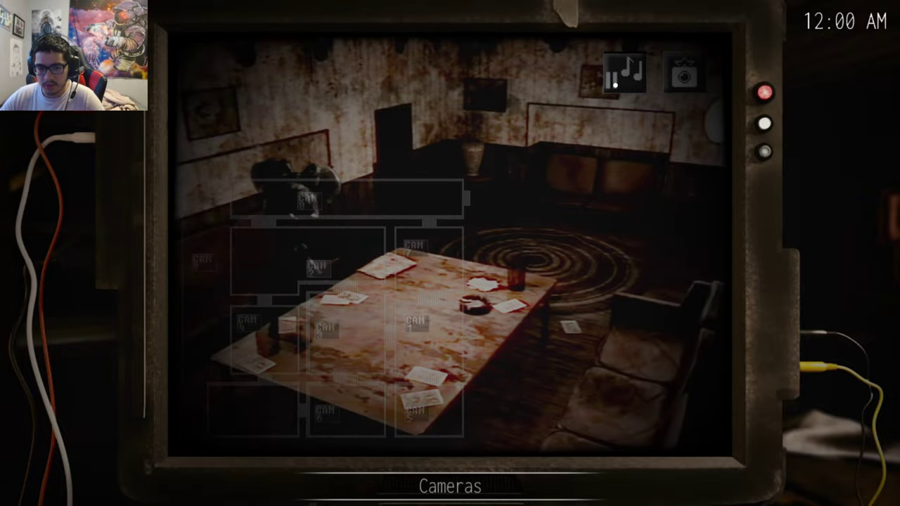
pyautogui.click(626, 74)
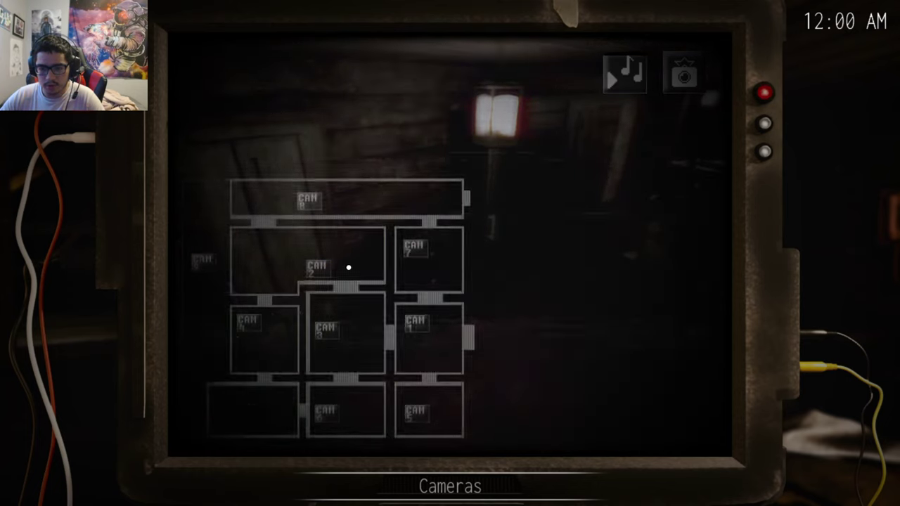
pyautogui.click(317, 265)
pyautogui.click(336, 329)
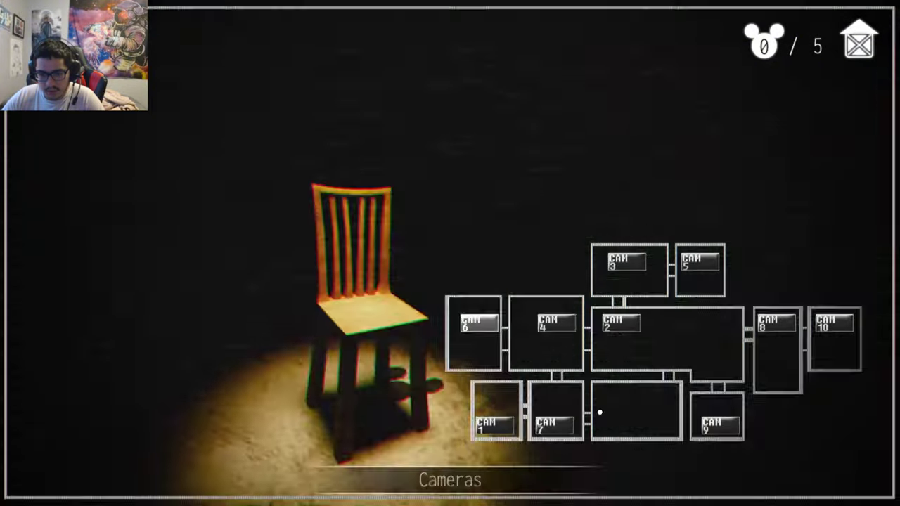
# Cycle the Mickey stage feeds CAM 7, CAM 1, CAM 8, CAM 5 and CAM 3
pyautogui.click(555, 424)
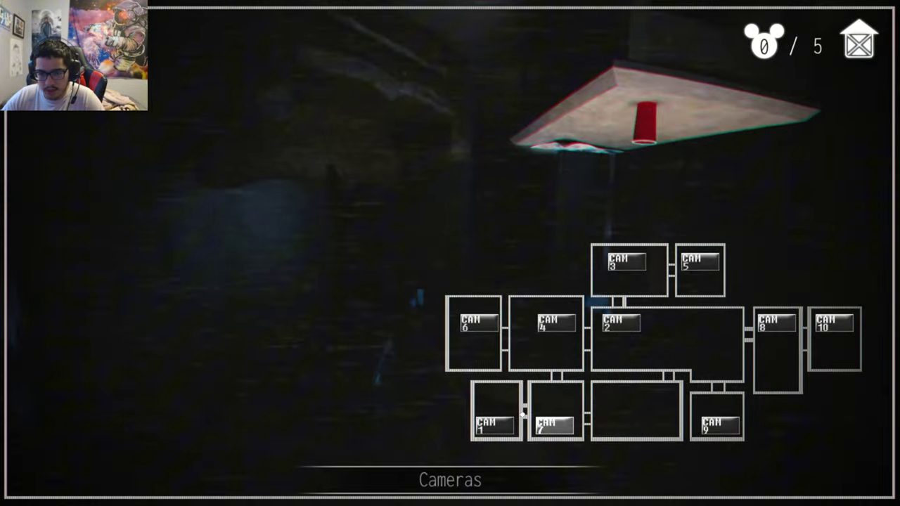
pyautogui.click(495, 424)
pyautogui.click(707, 425)
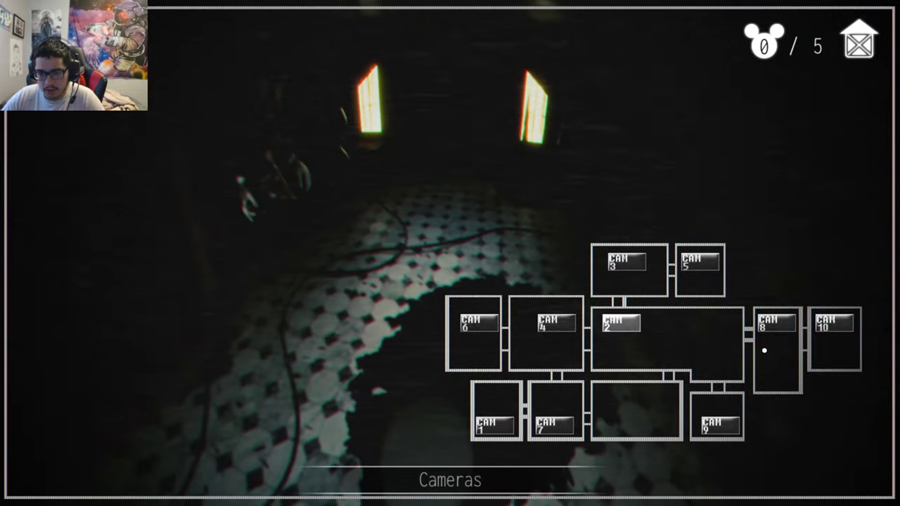
pyautogui.click(776, 323)
pyautogui.click(695, 263)
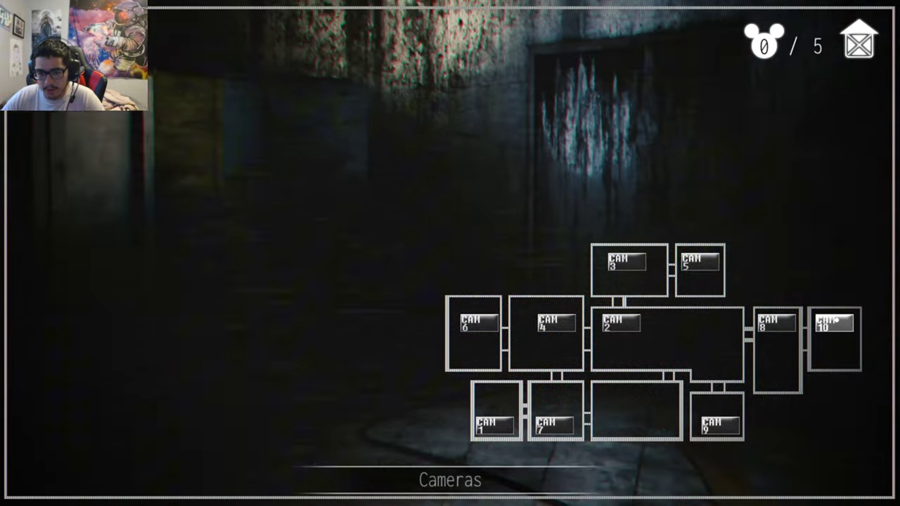
pyautogui.click(622, 261)
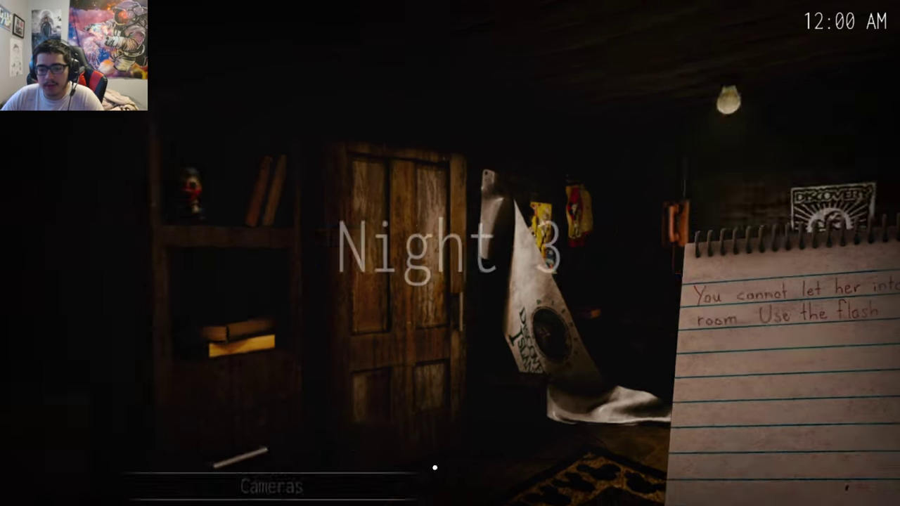
# Raise the monitor, start the music box, and flash the table room and kitchen feeds
pyautogui.click(433, 482)
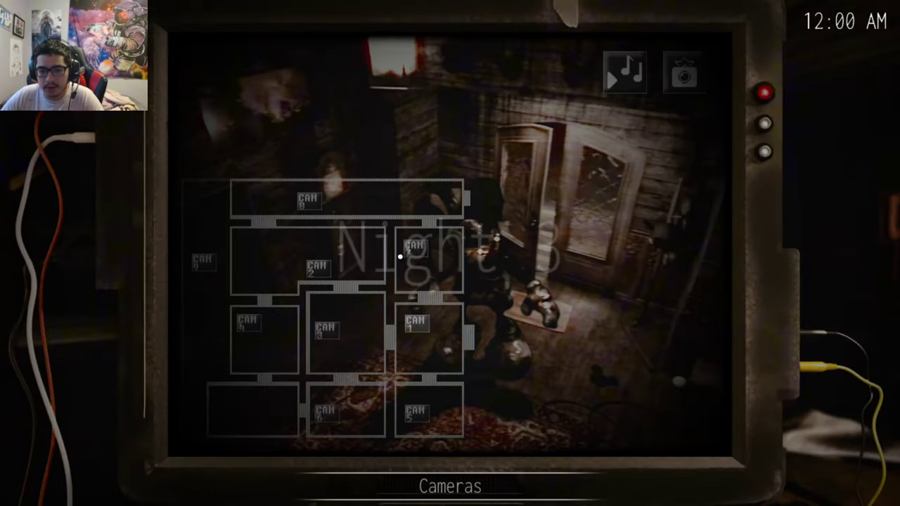
pyautogui.click(327, 195)
pyautogui.click(634, 79)
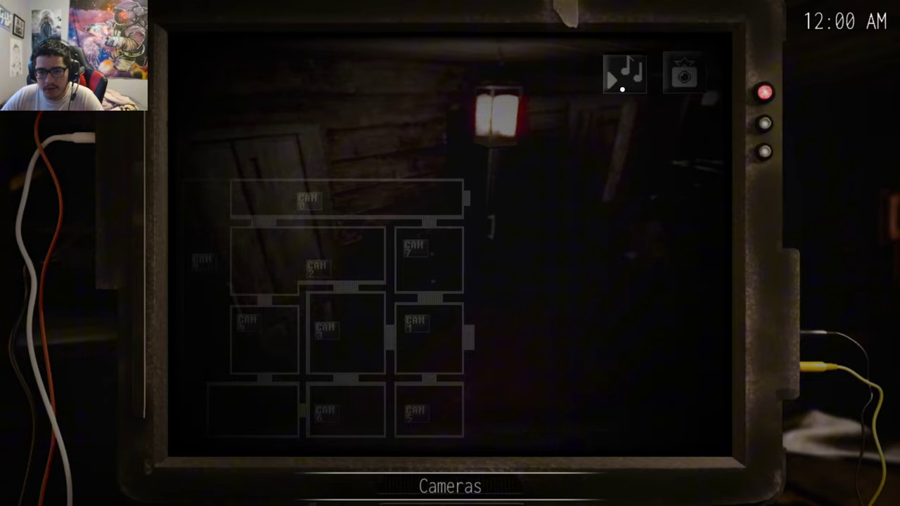
pyautogui.click(414, 248)
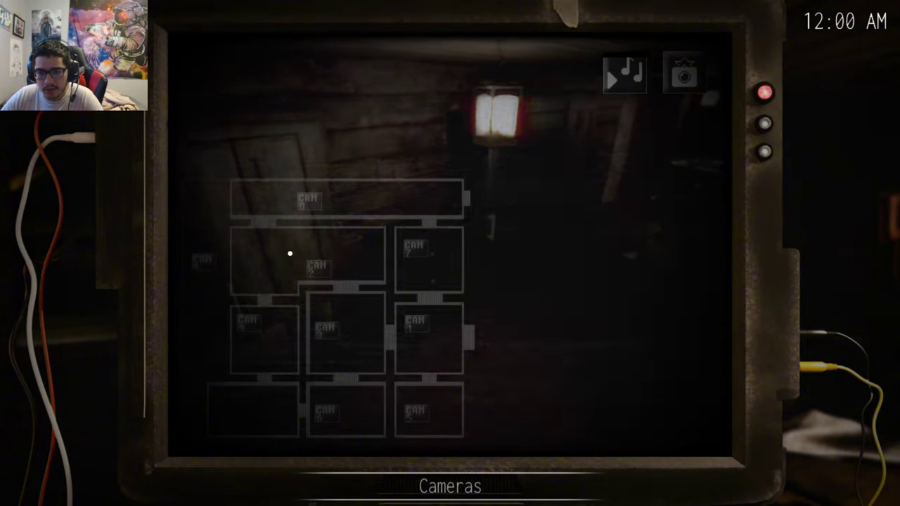
pyautogui.click(317, 266)
pyautogui.click(687, 71)
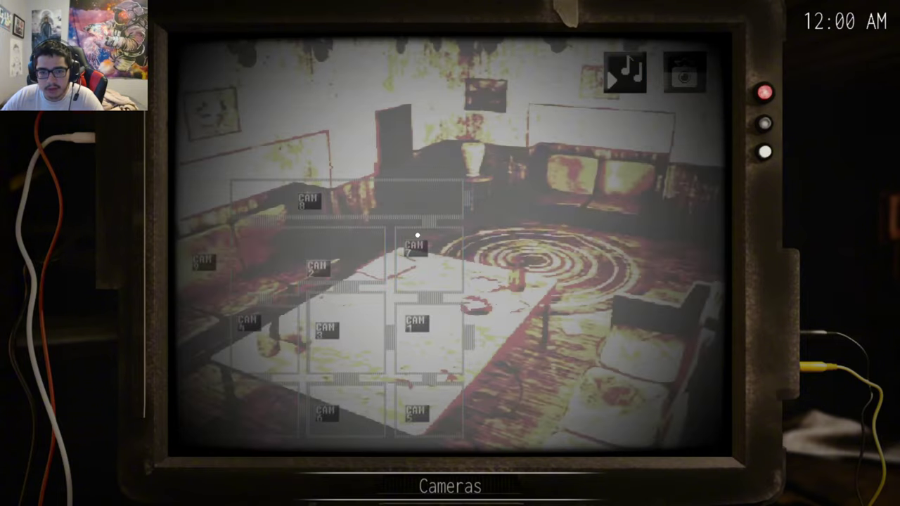
pyautogui.click(407, 267)
pyautogui.click(679, 70)
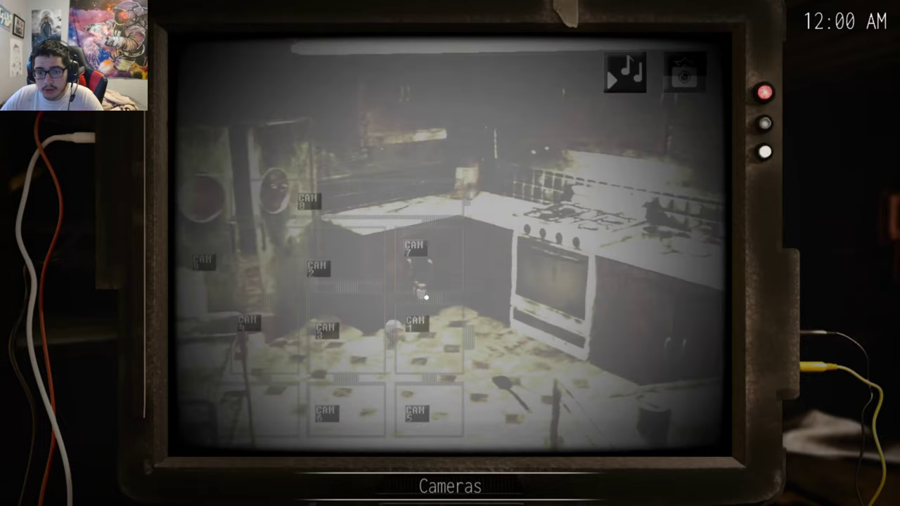
# Flash the drawings room, CAM 2 and CAM 8, then erase the notepad drawing
pyautogui.click(416, 321)
pyautogui.click(330, 326)
pyautogui.click(317, 267)
pyautogui.click(253, 322)
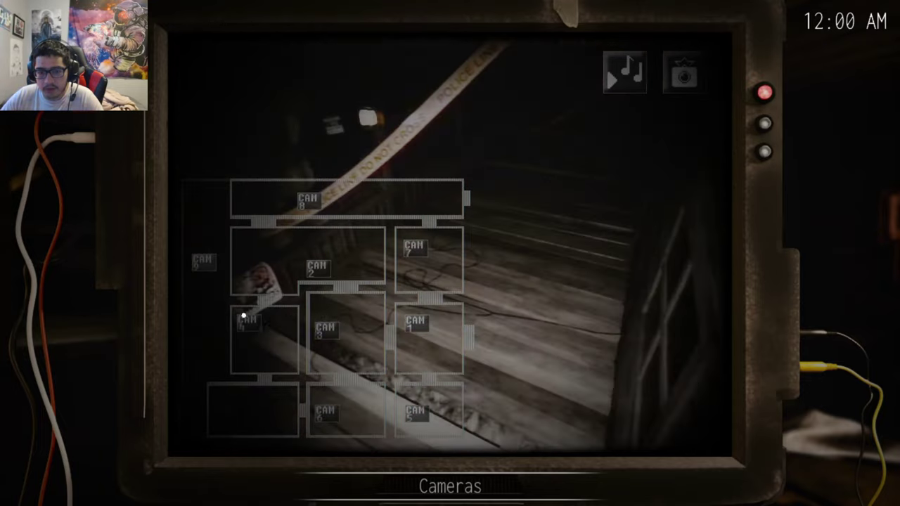
pyautogui.click(282, 252)
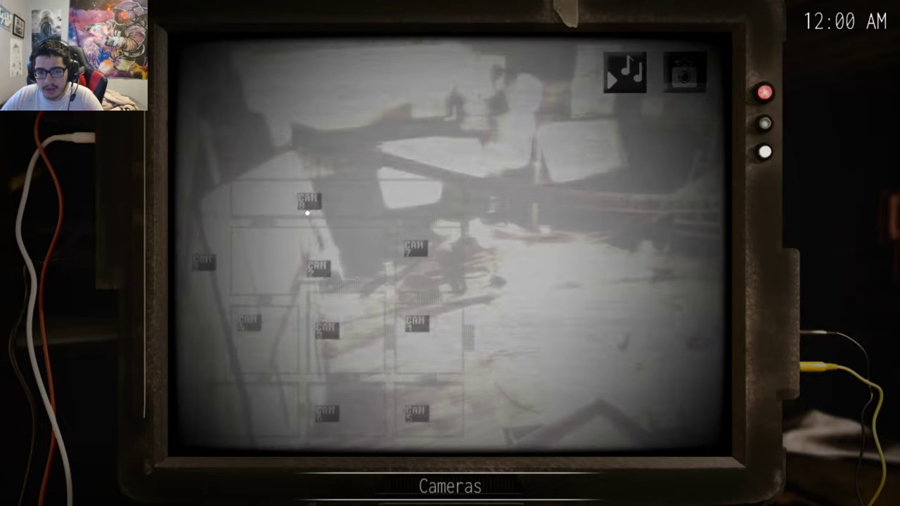
pyautogui.click(308, 202)
pyautogui.click(317, 269)
pyautogui.click(320, 207)
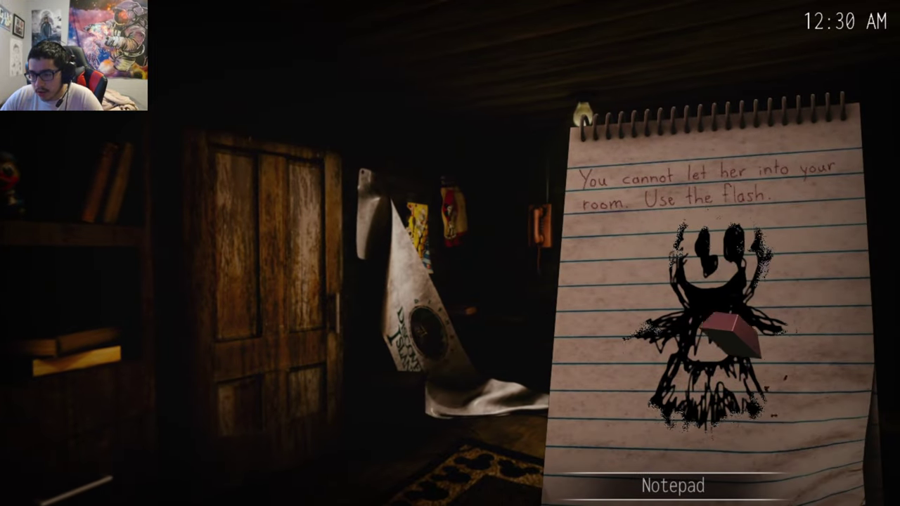
pyautogui.moveTo(728, 331); pyautogui.dragTo(724, 351)
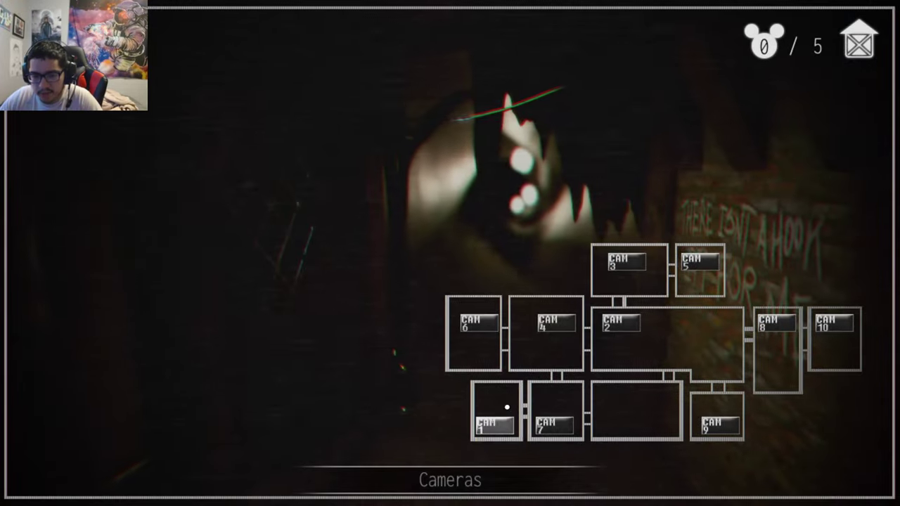
# Check CAM 7's hanging figure, CAM 9 and the hallway feed on the Mickey stage
pyautogui.click(554, 423)
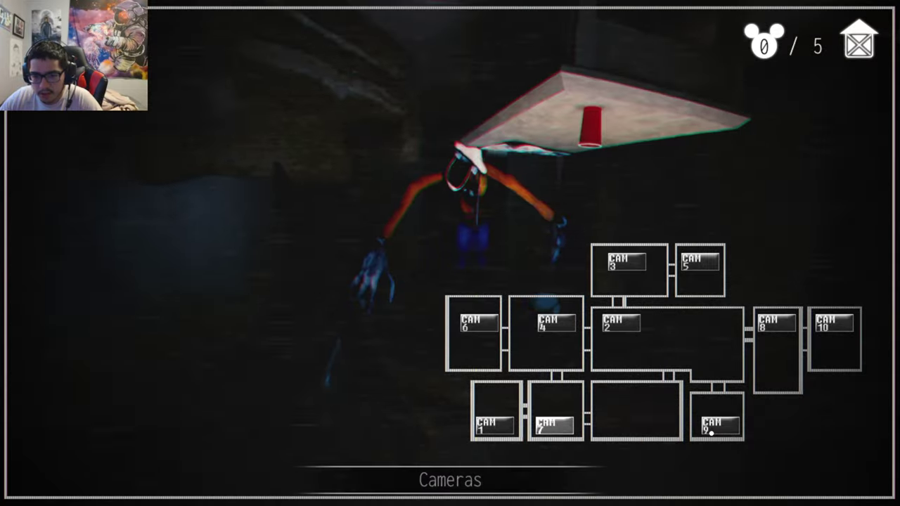
pyautogui.click(712, 428)
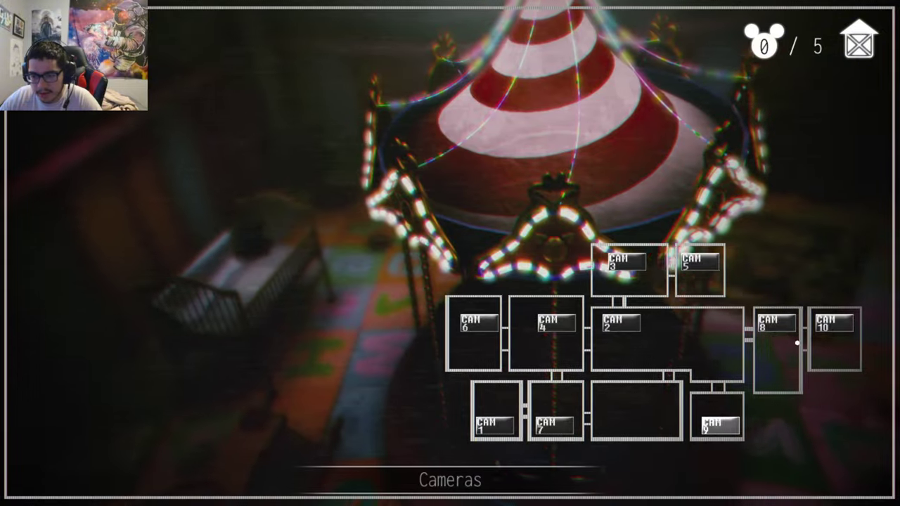
pyautogui.click(623, 321)
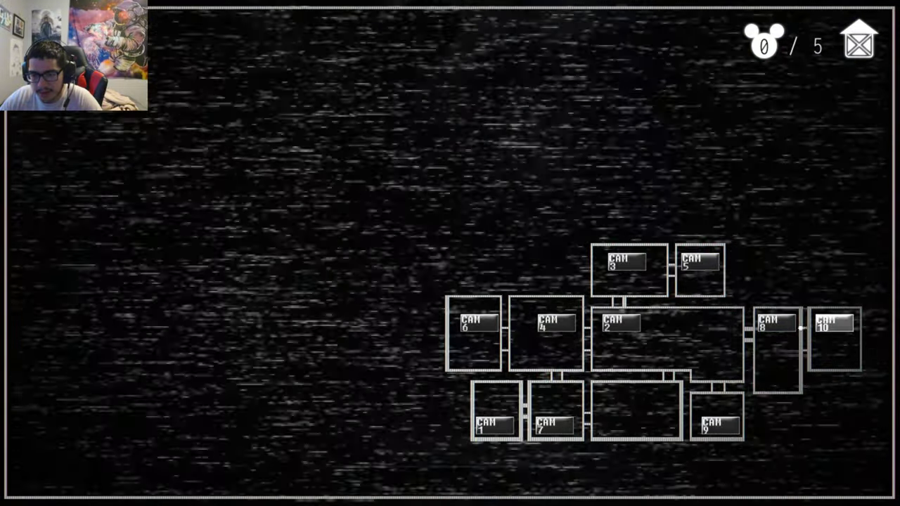